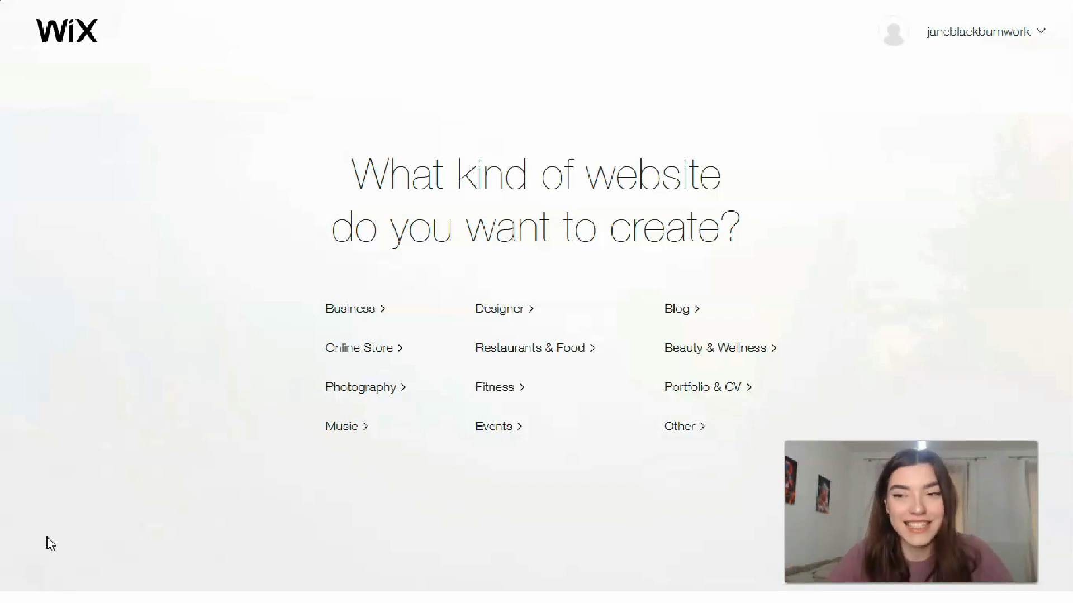
Step: Choose Blog as the kind of website and opt to create it from a template with the Editor
left_click(43, 575)
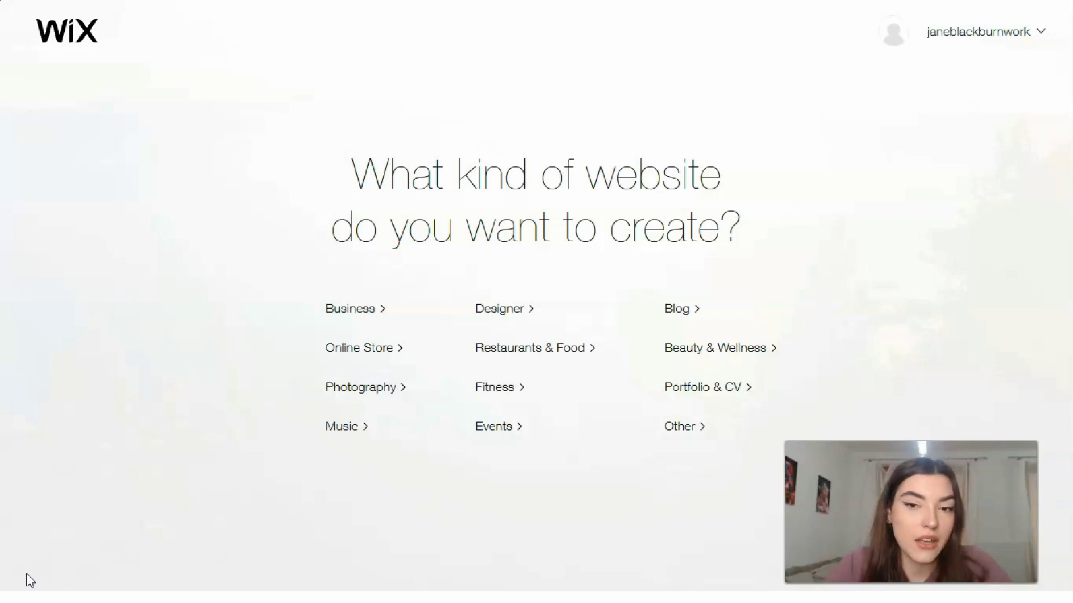
left_click(692, 310)
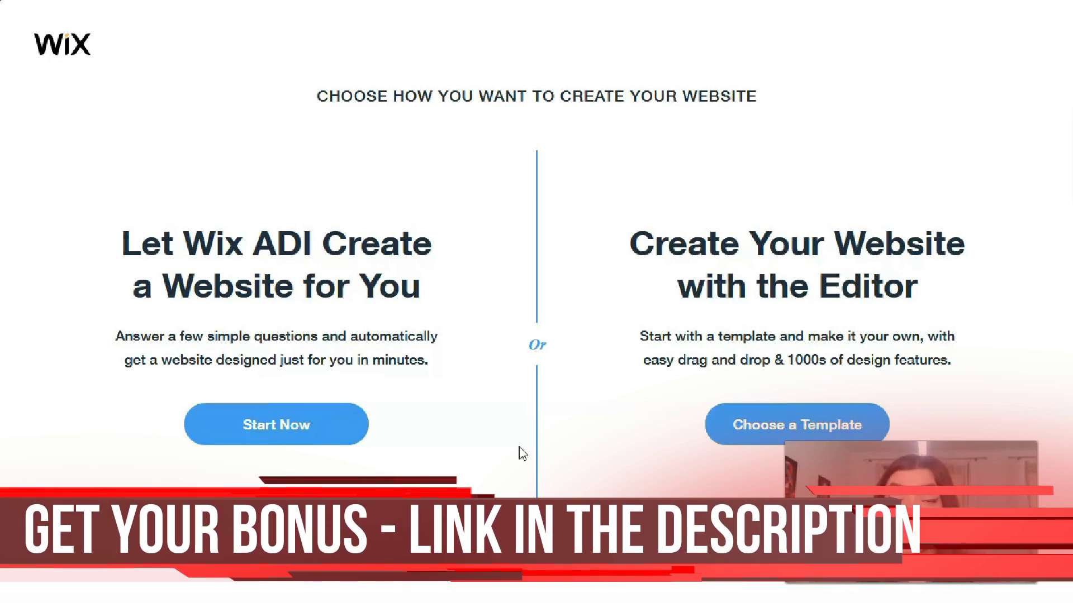
left_click(737, 426)
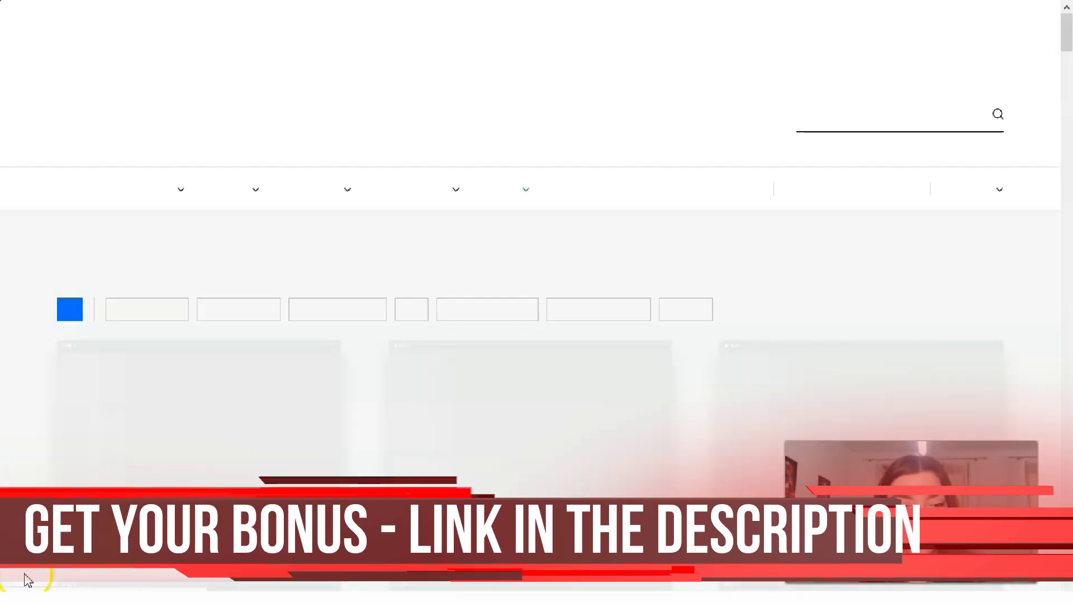
left_click(24, 575)
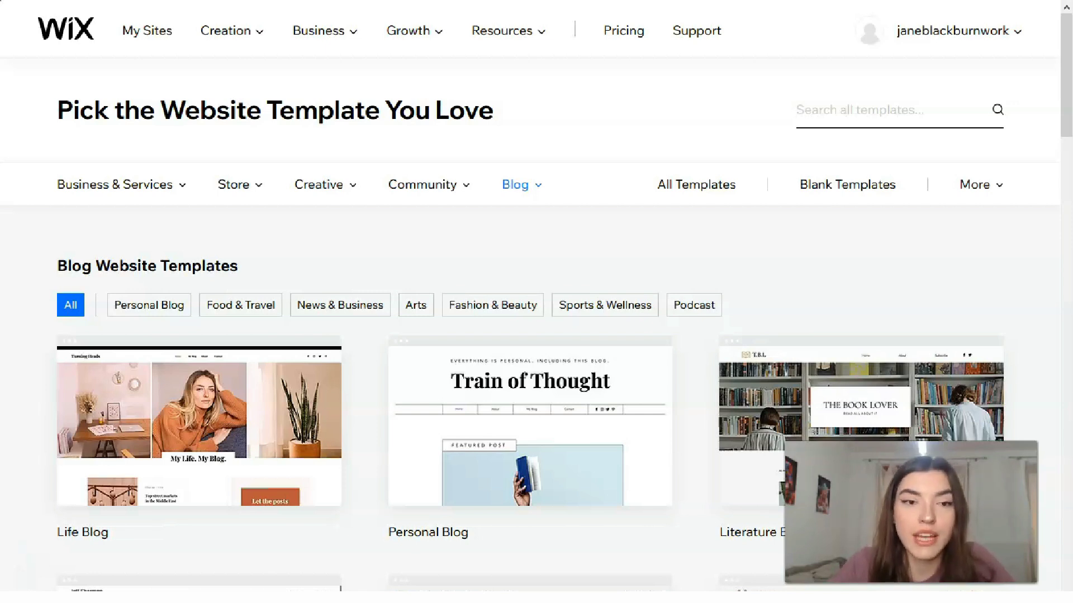
Step: Look through the template categories and show the Podcast templates of the Blog category
mouse_move(106, 190)
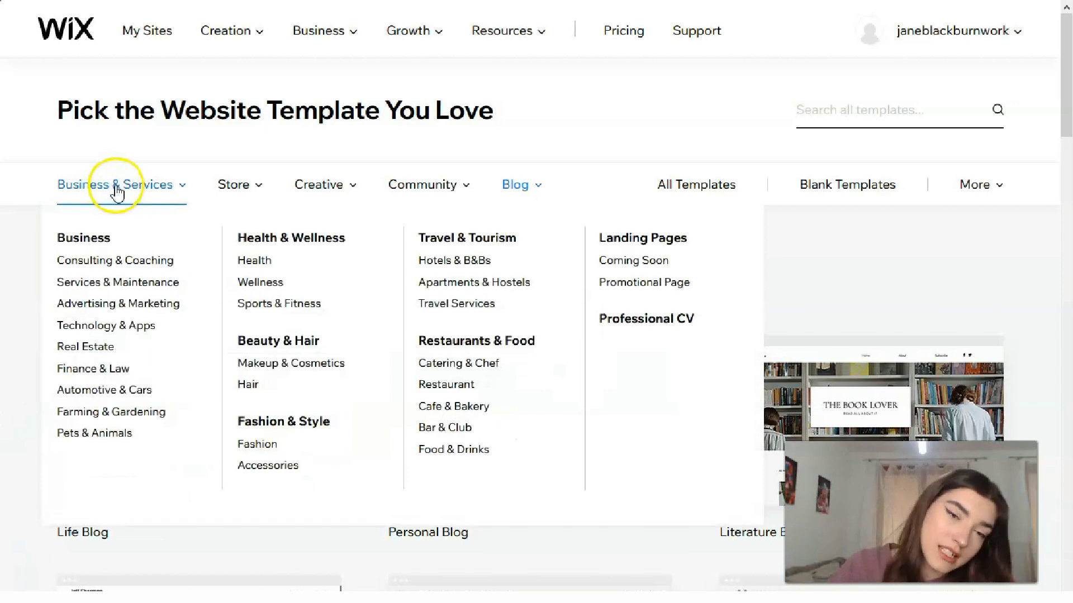
mouse_move(316, 196)
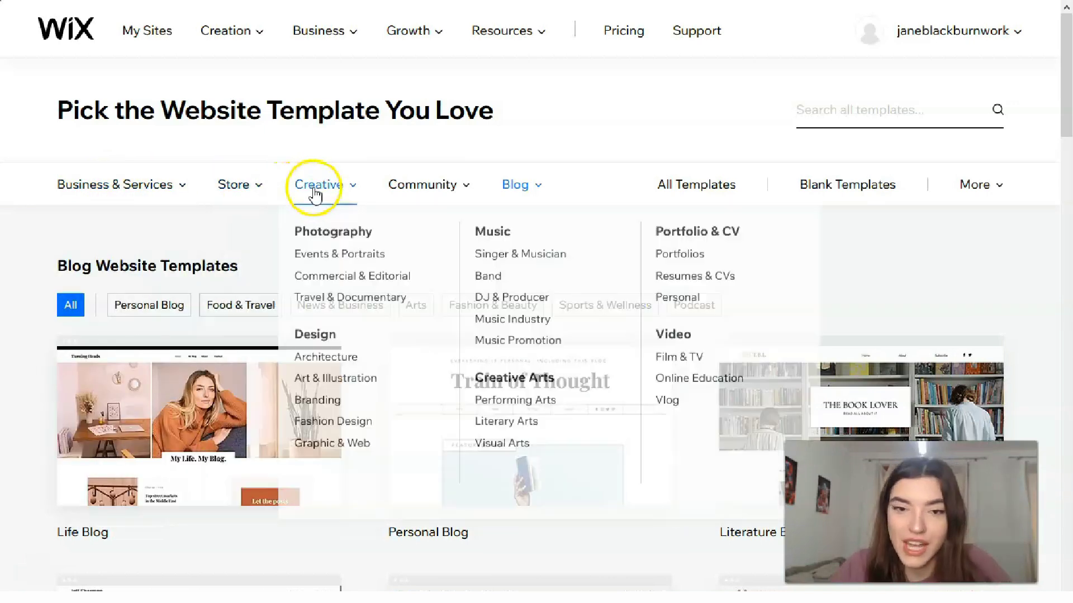
mouse_move(508, 196)
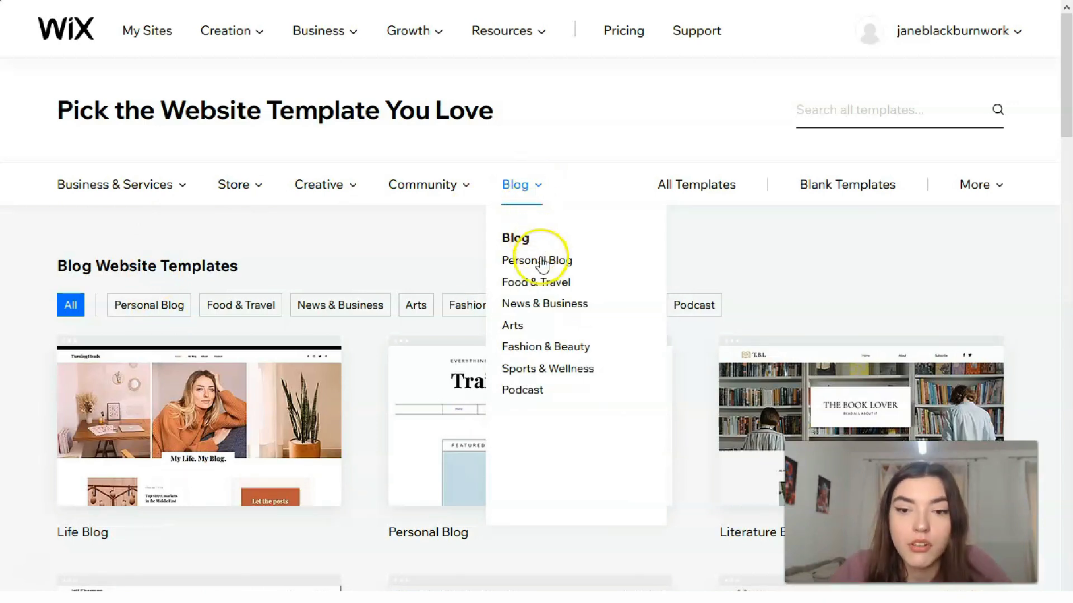
left_click(551, 387)
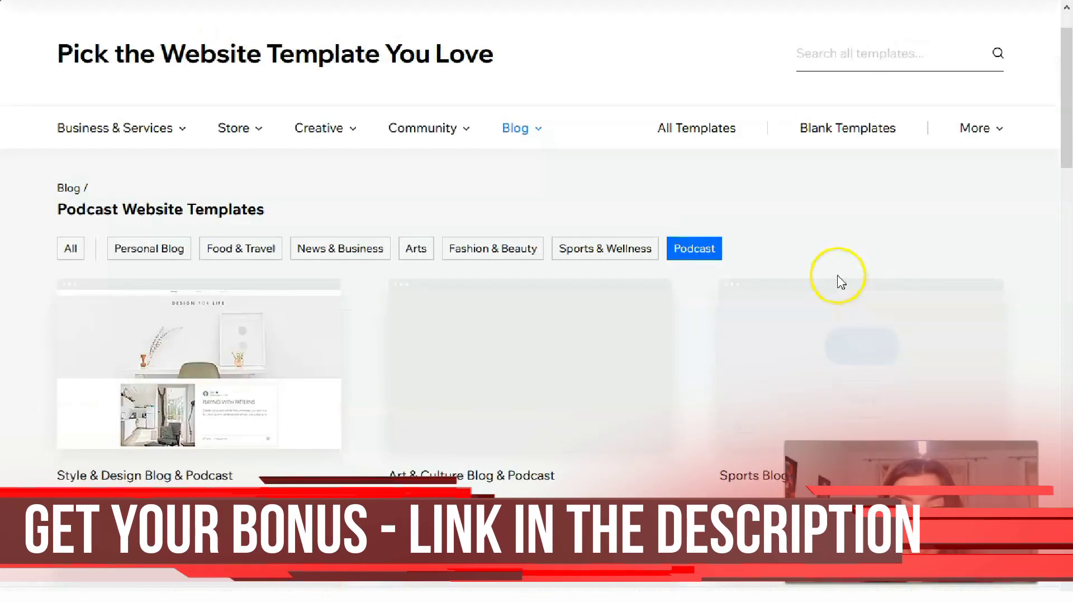
Step: Preview the Art & Culture Blog & Podcast template and close the preview
scroll(699, 282, "down", 3)
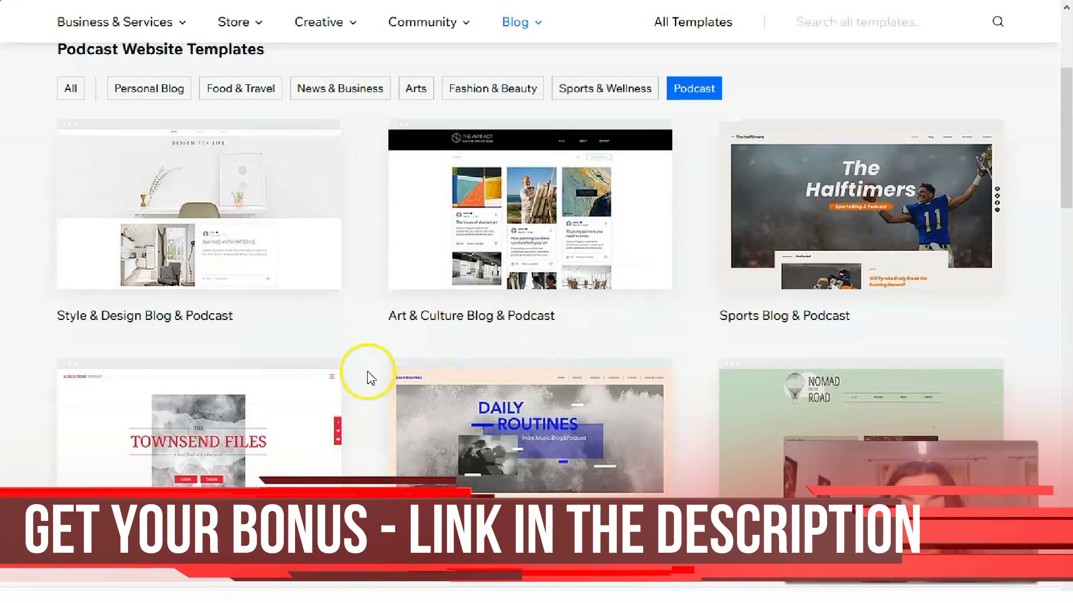
mouse_move(541, 272)
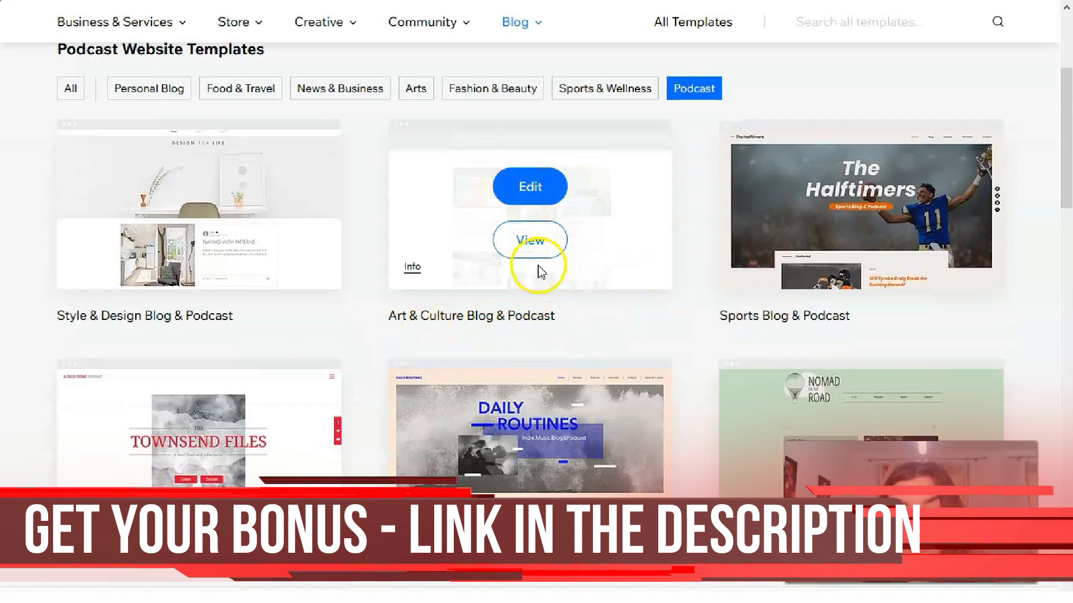
left_click(535, 241)
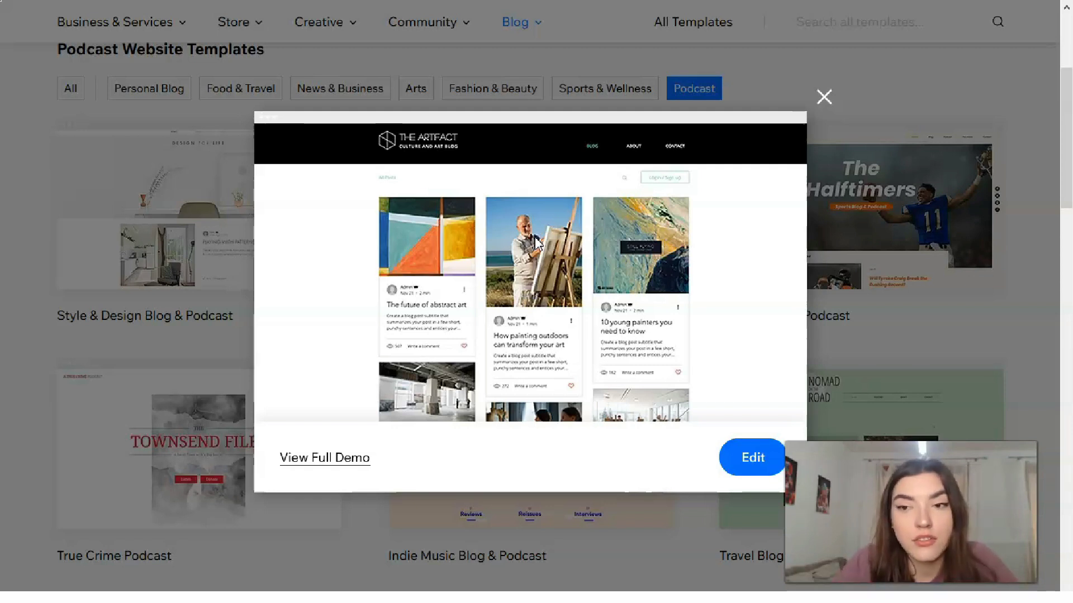
left_click(824, 97)
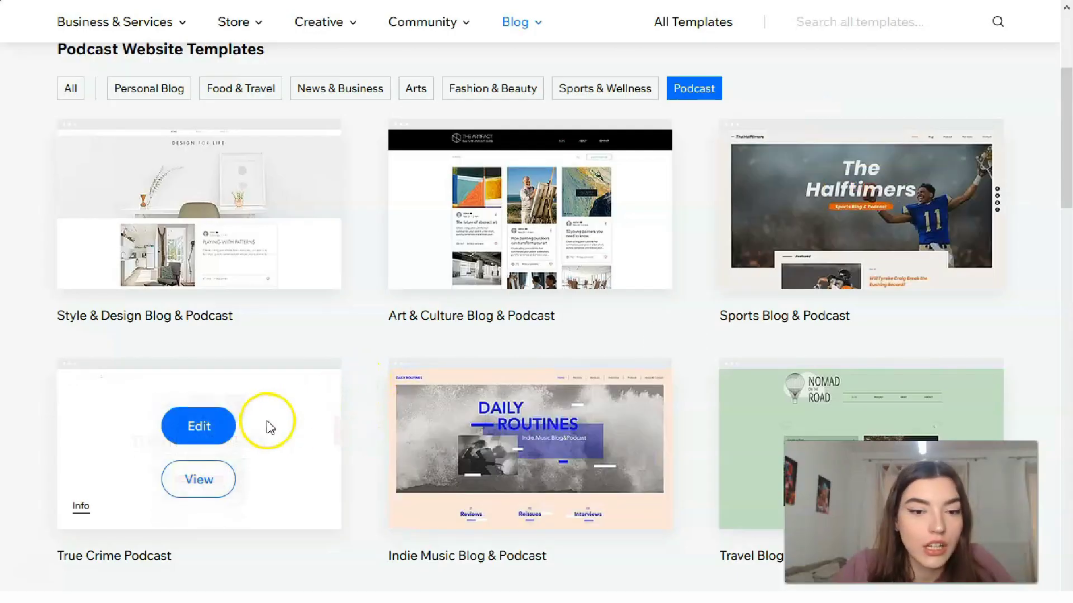
Step: Preview the Religious Blog template and open its full demo
scroll(335, 430, "down", 7)
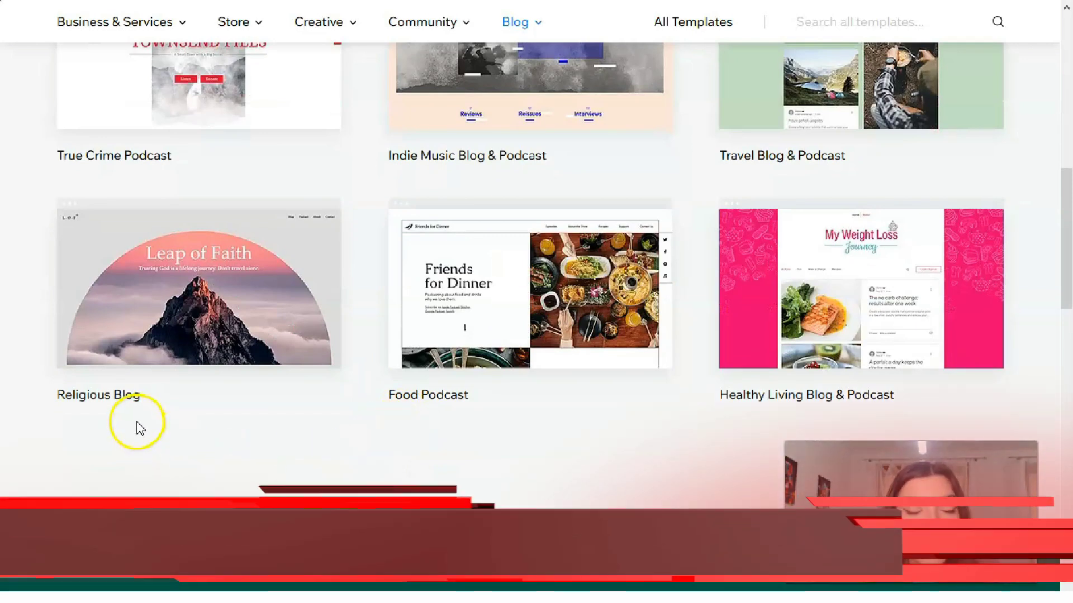
mouse_move(220, 343)
left_click(220, 319)
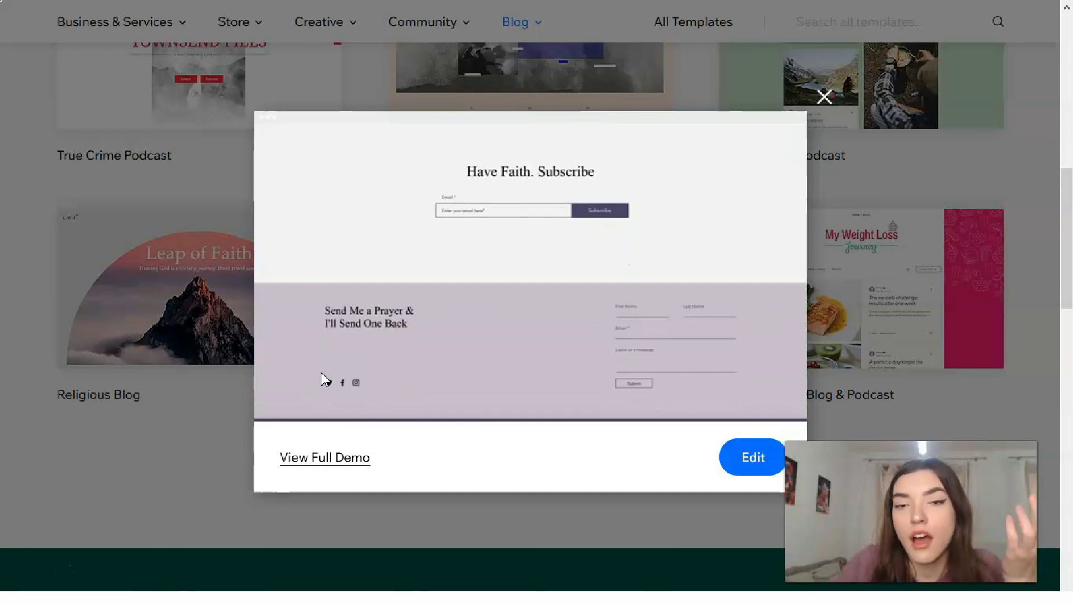
left_click(324, 467)
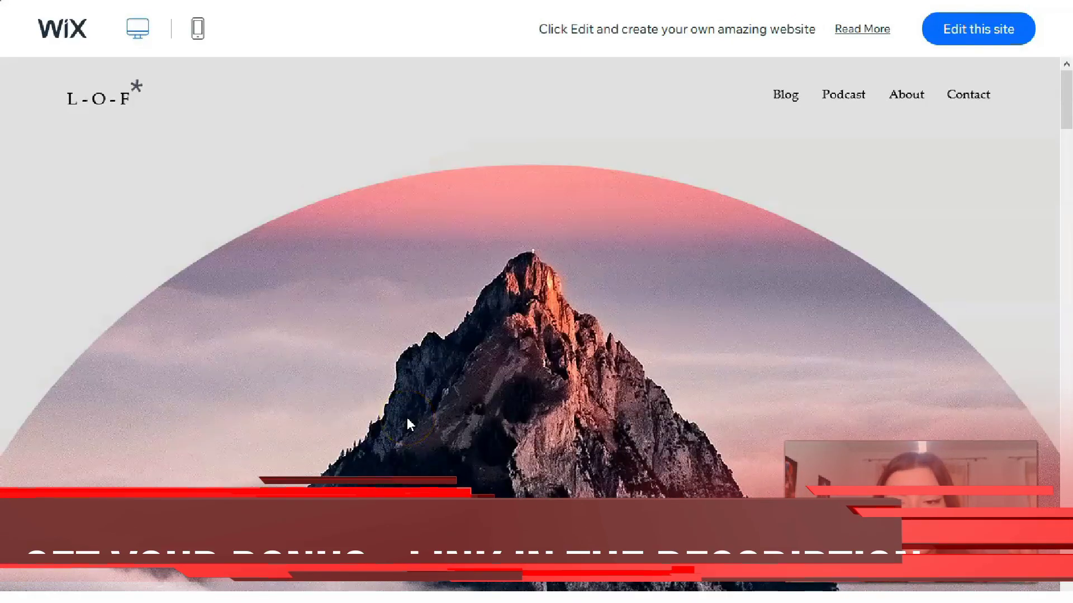
Step: Examine the whole home page of the Religious Blog demo on desktop and in the mobile view
scroll(322, 445, "down", 5)
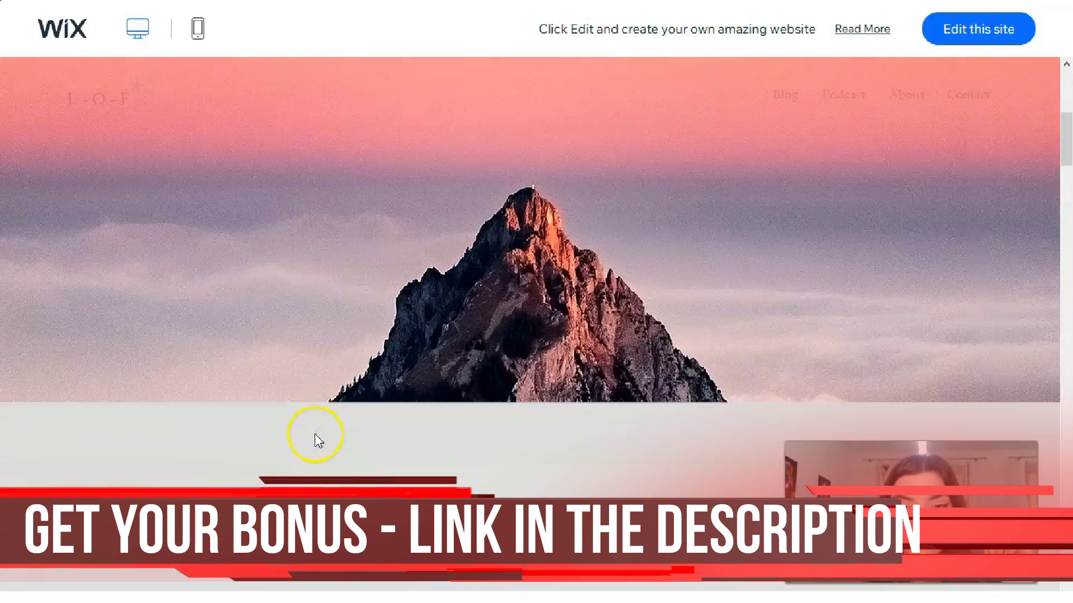
scroll(323, 442, "down", 10)
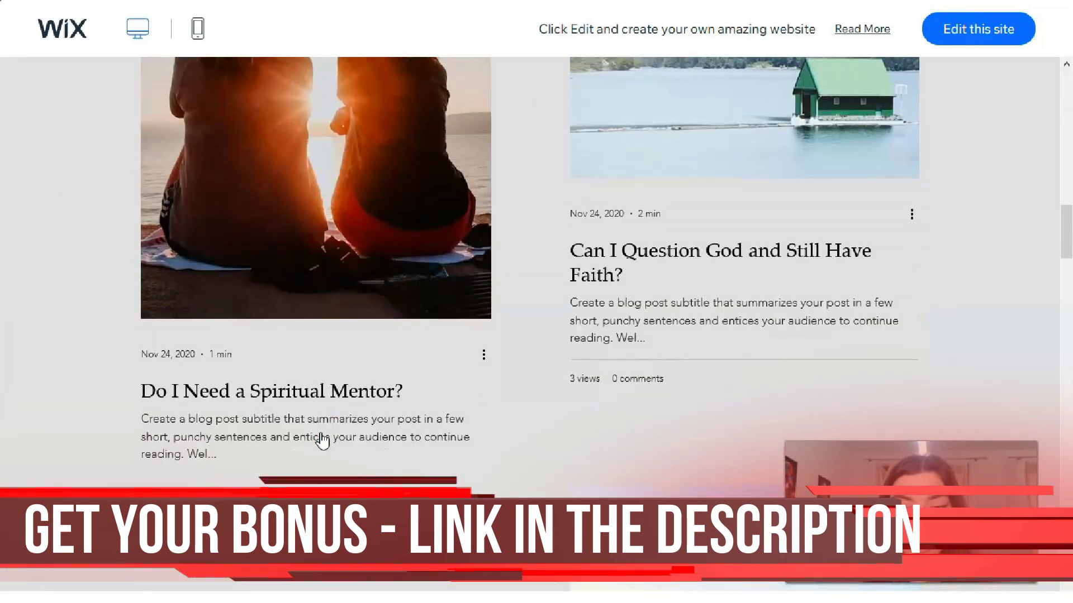
scroll(326, 440, "down", 10)
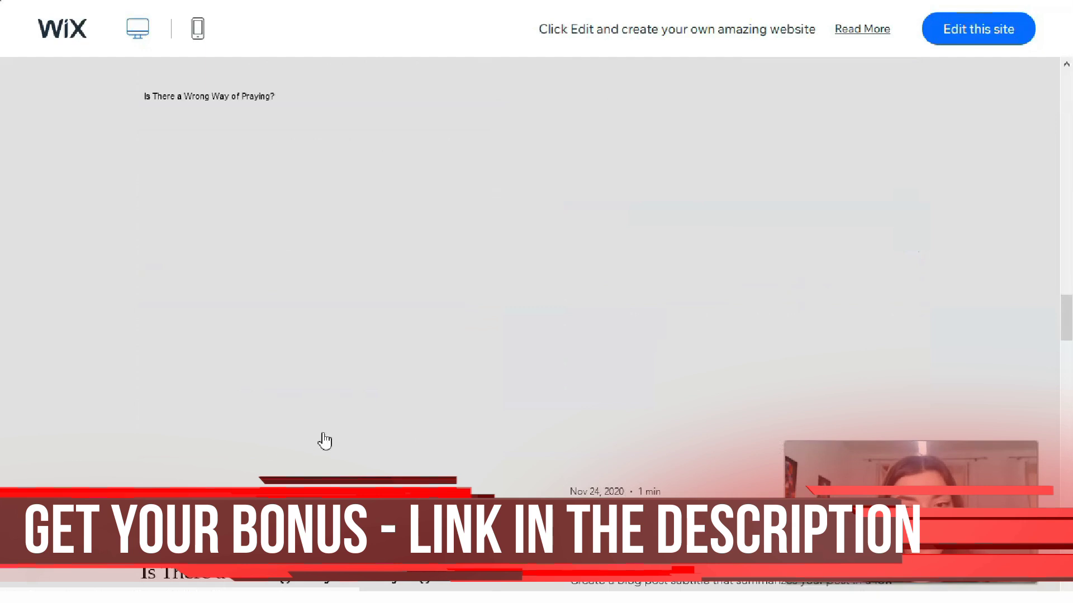
scroll(323, 440, "down", 10)
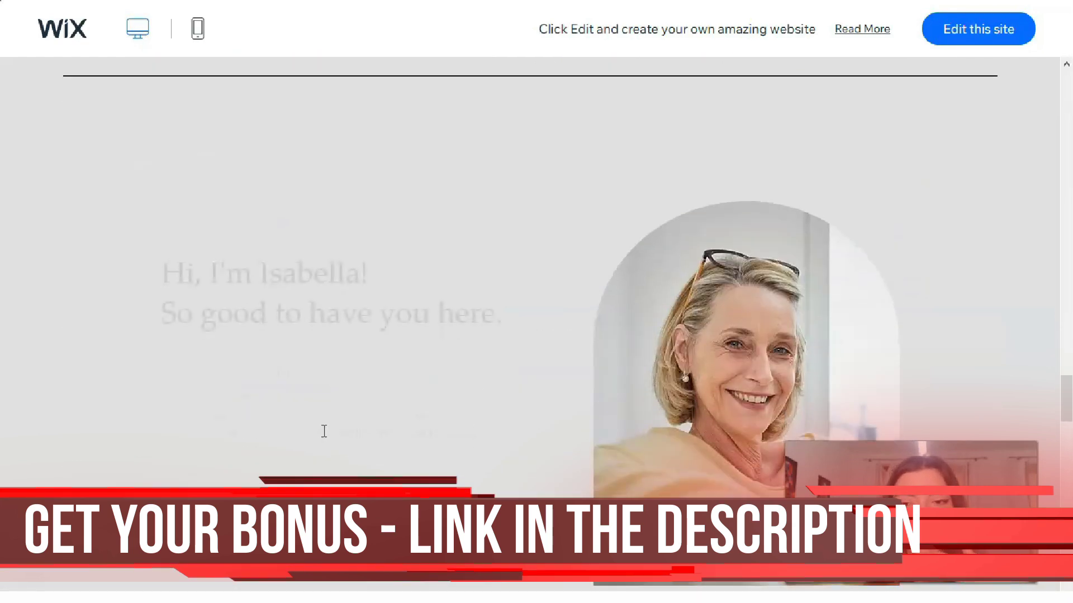
scroll(327, 439, "down", 10)
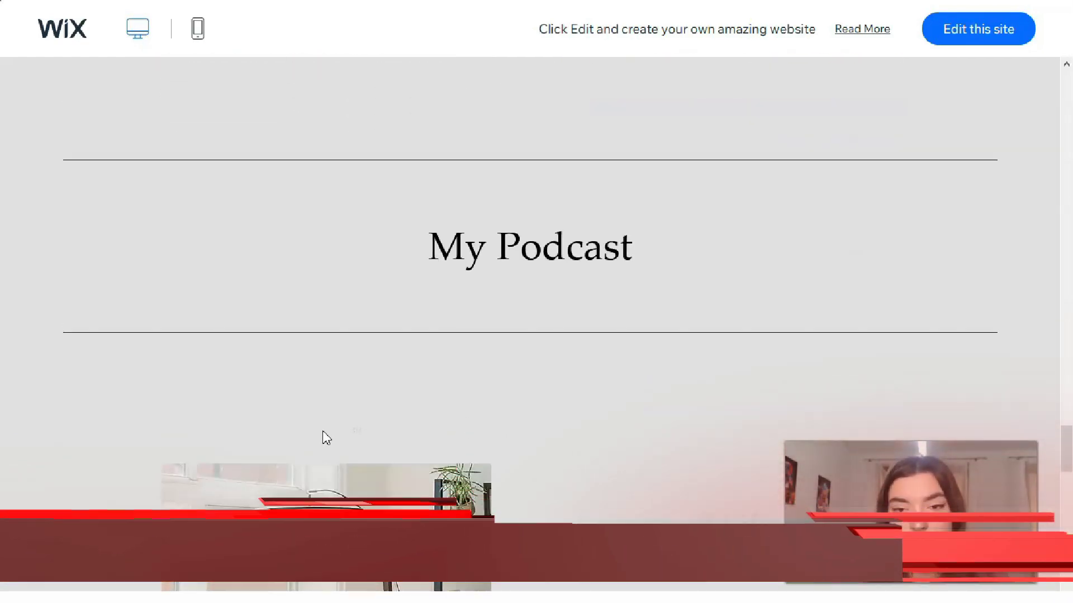
scroll(327, 439, "down", 10)
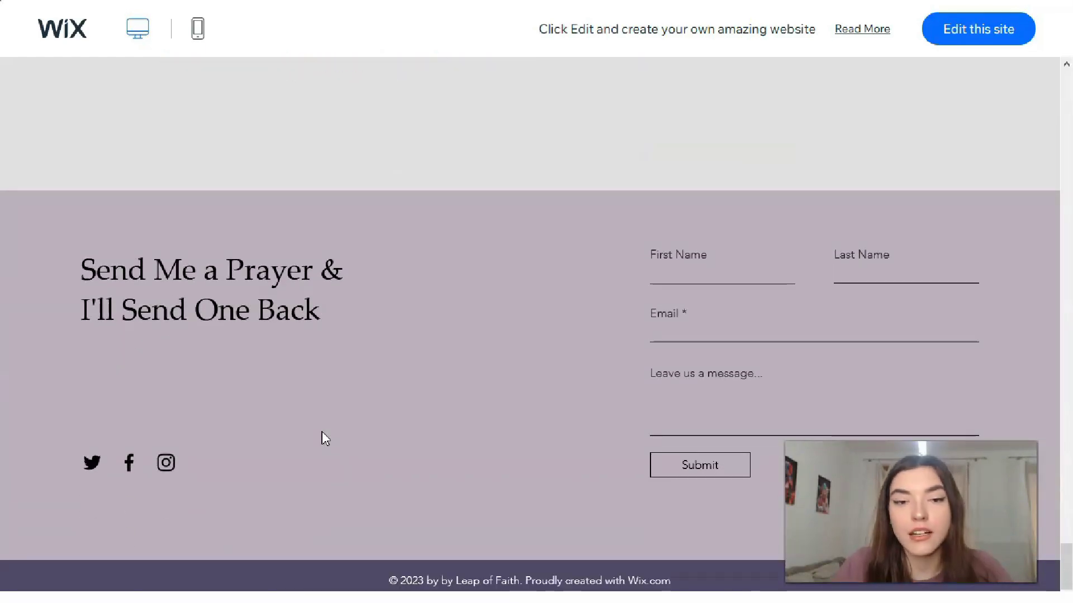
scroll(323, 432, "up", 15)
scroll(326, 440, "up", 15)
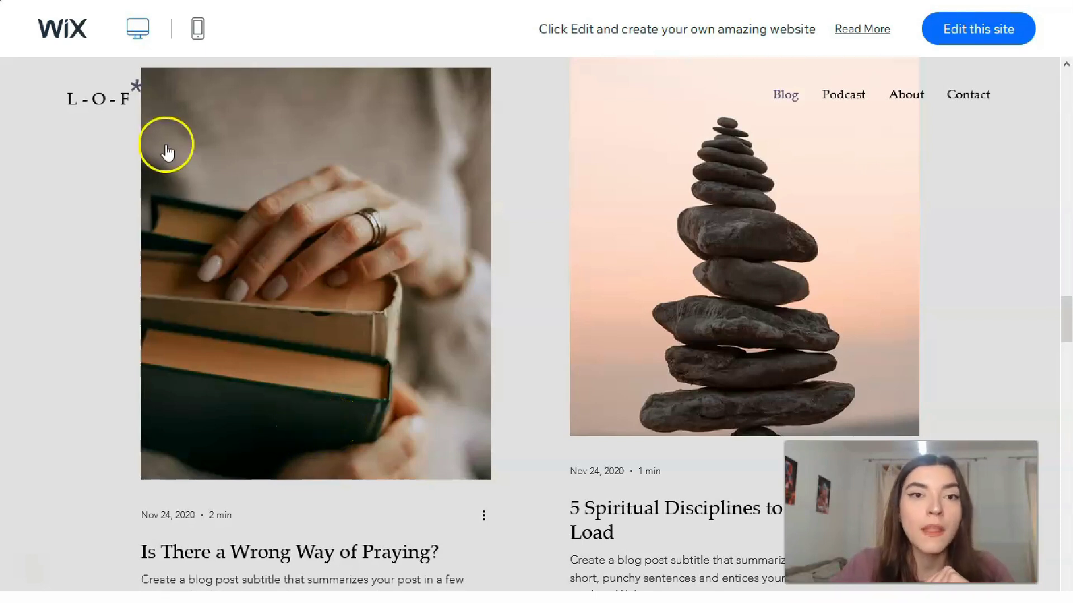
left_click(199, 35)
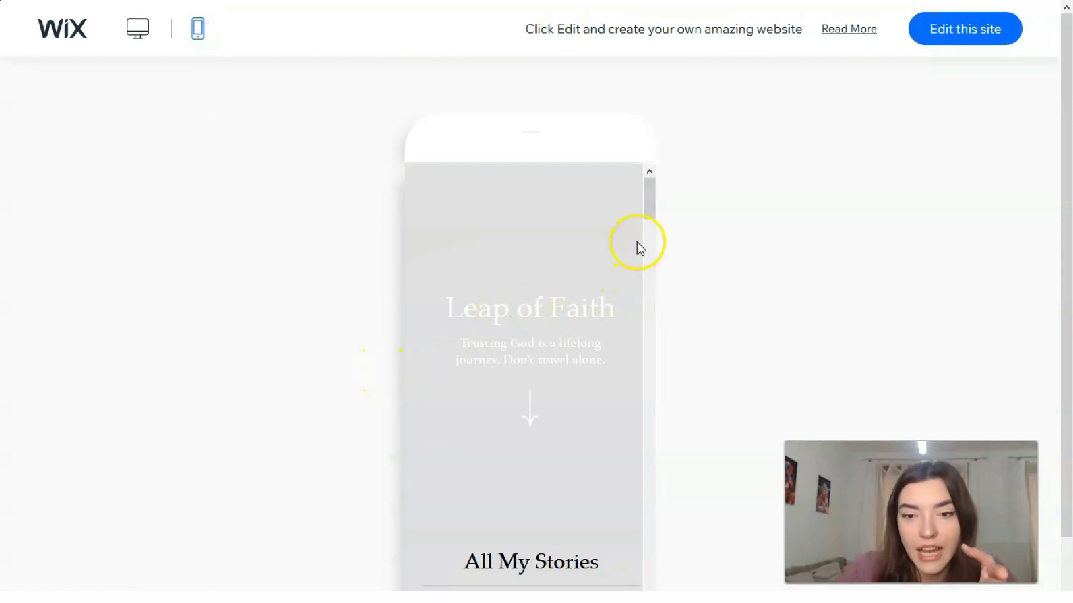
left_click_drag(651, 213, 652, 514)
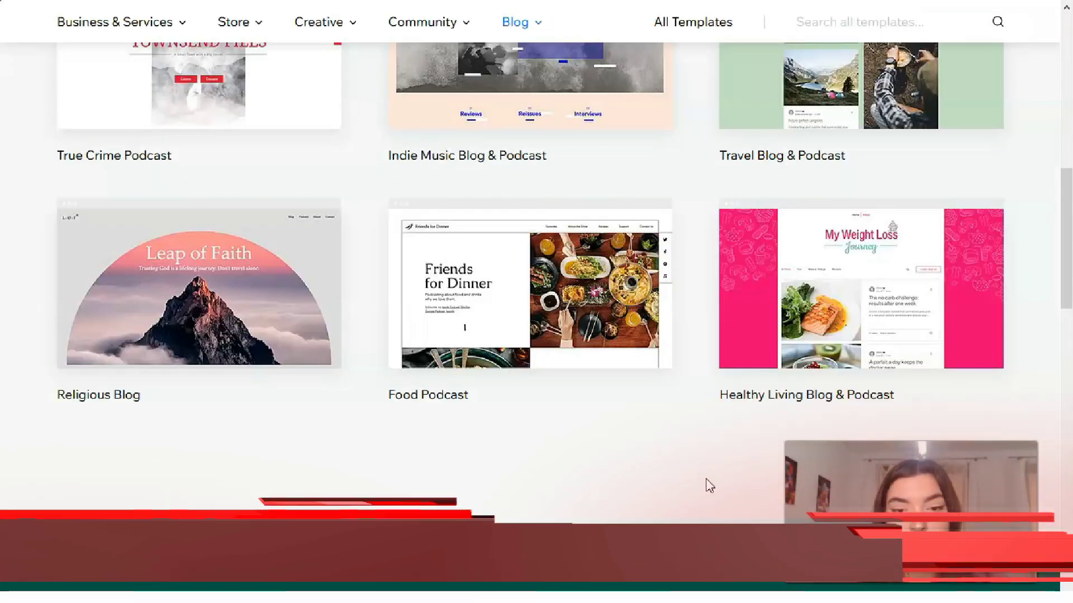
Step: Return to the podcast templates and open the full demo of the Healthy Living Blog & Podcast template
scroll(706, 486, "up", 3)
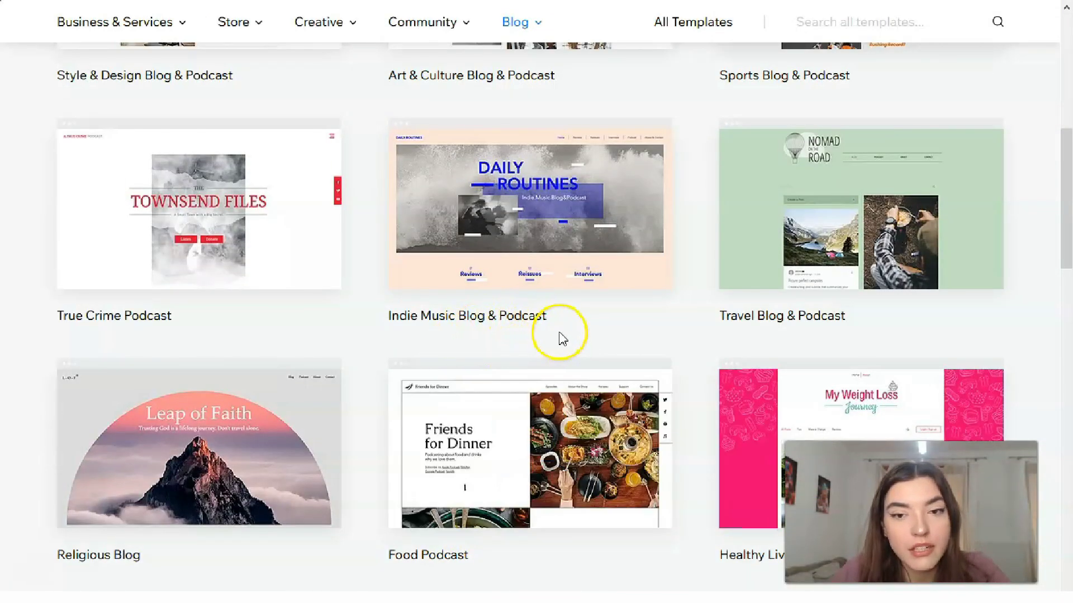
scroll(576, 304, "down", 5)
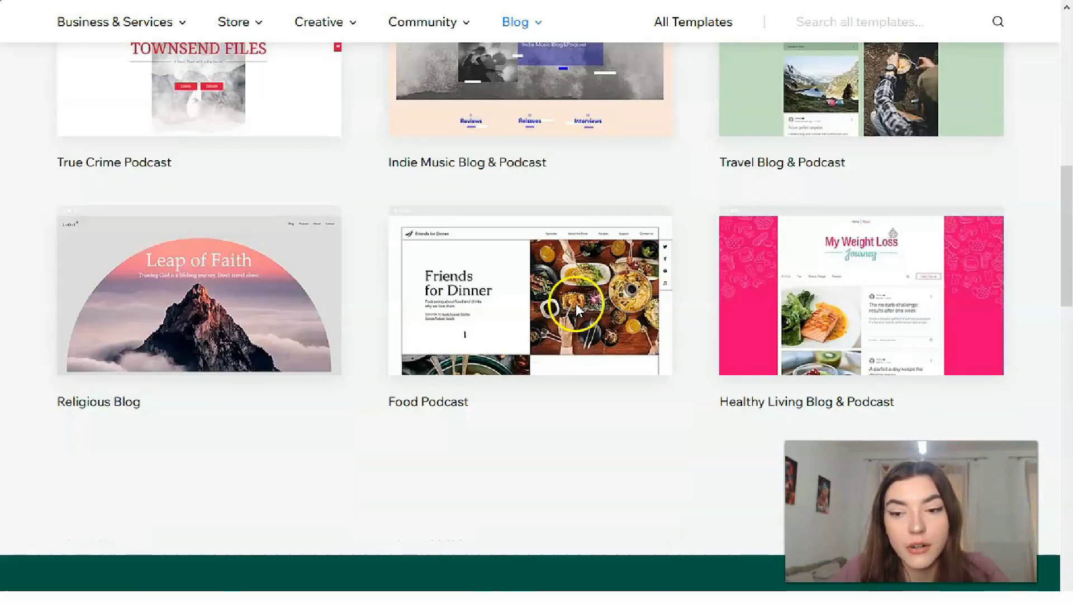
scroll(911, 277, "up", 2)
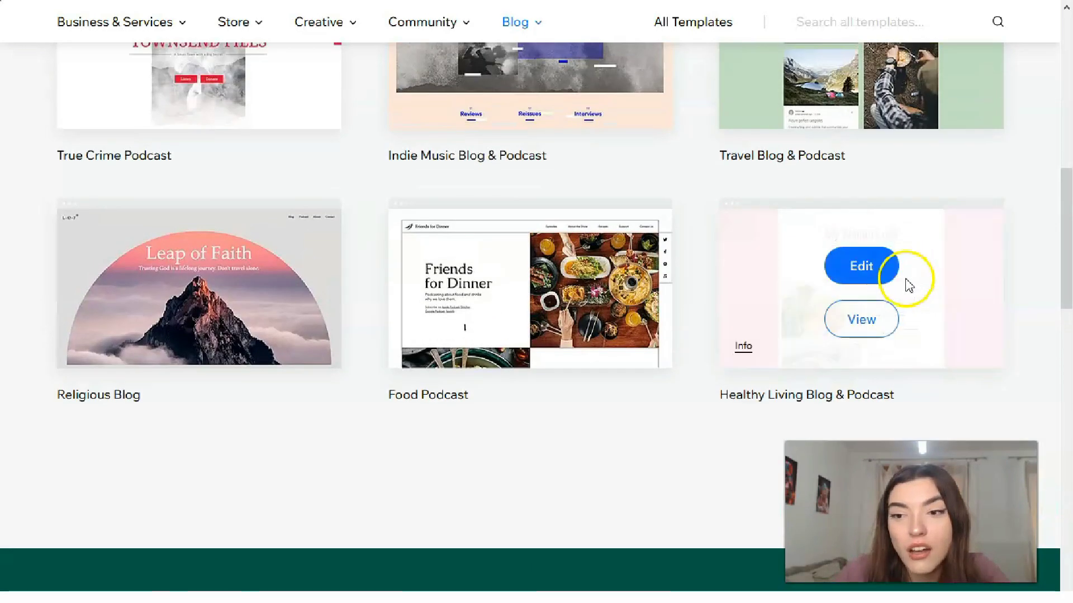
left_click(869, 321)
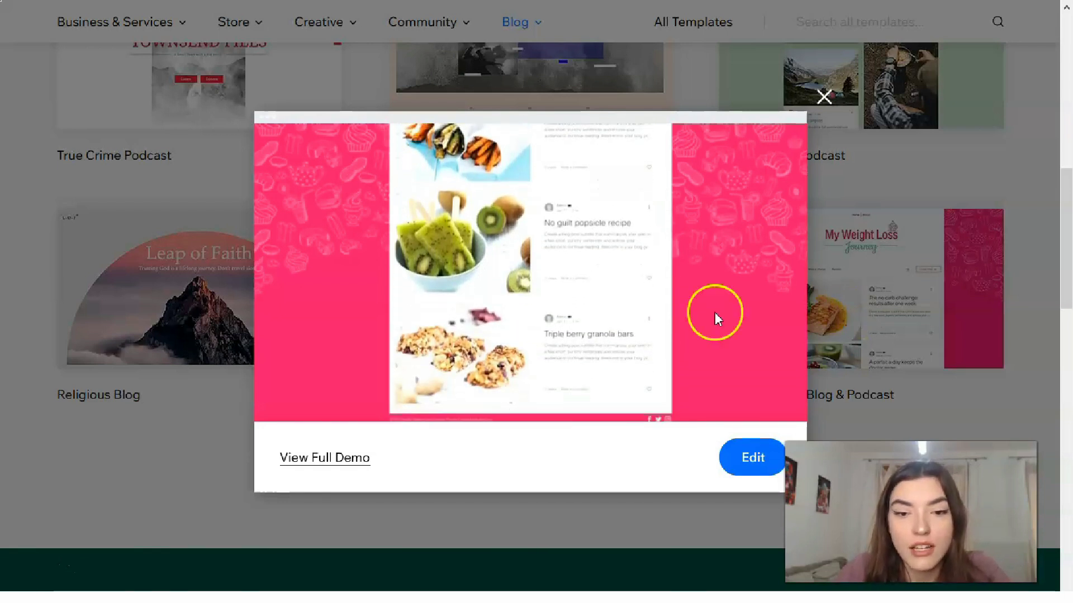
left_click(339, 459)
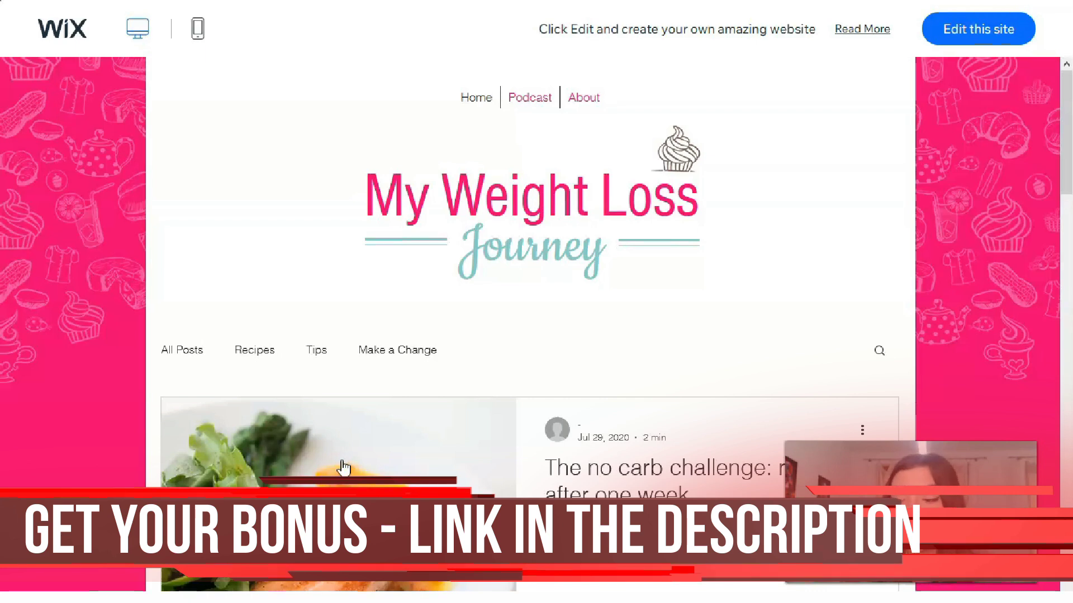
Step: Examine the Healthy Living demo's home page from the header down to the footer
scroll(338, 485, "down", 8)
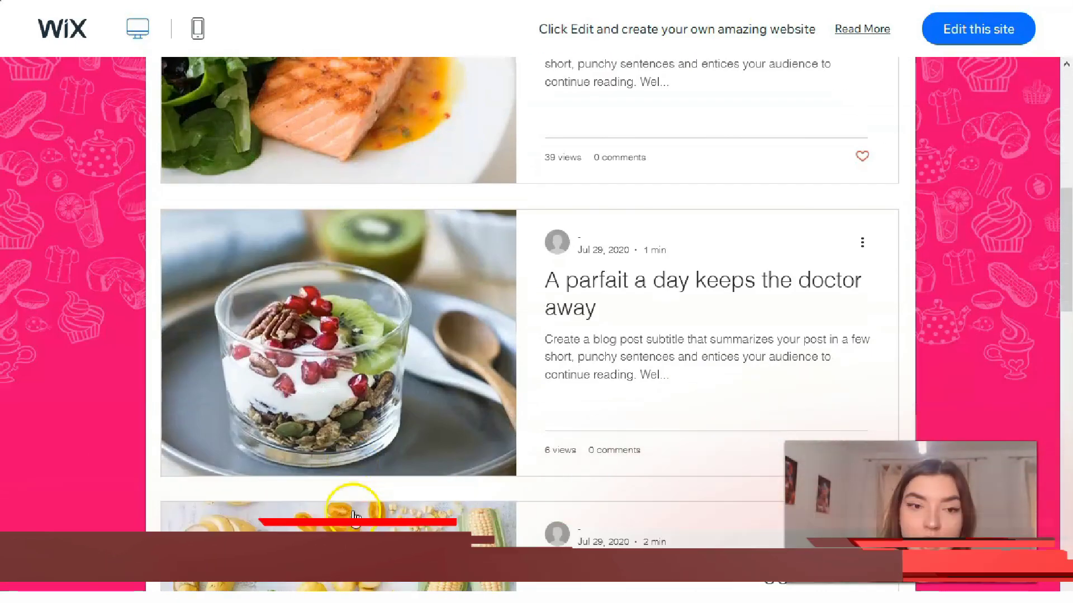
scroll(307, 277, "down", 15)
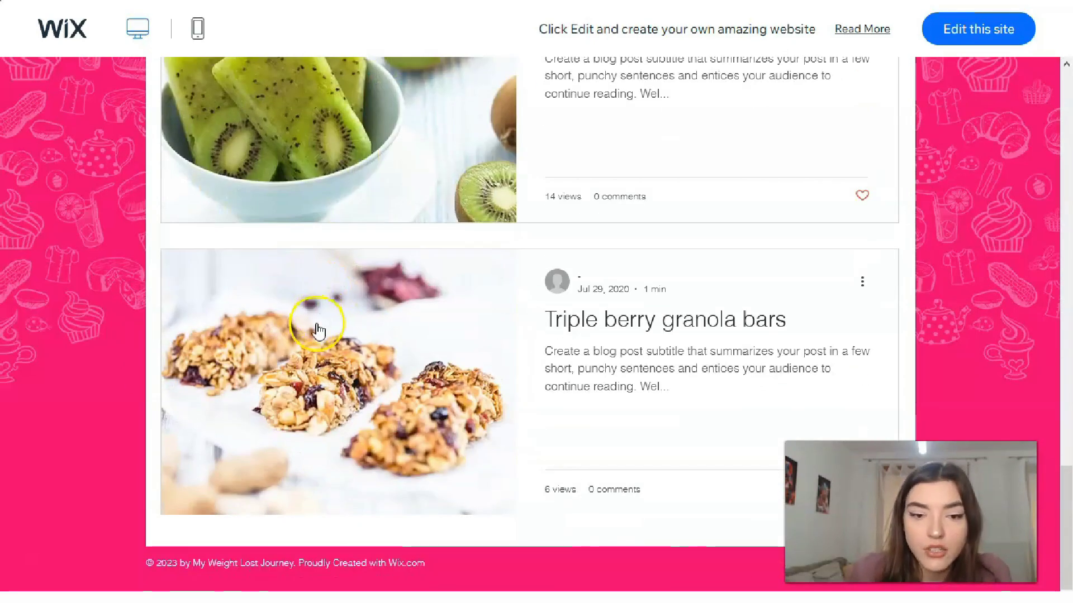
left_click(797, 371)
scroll(809, 384, "up", 5)
scroll(810, 386, "up", 15)
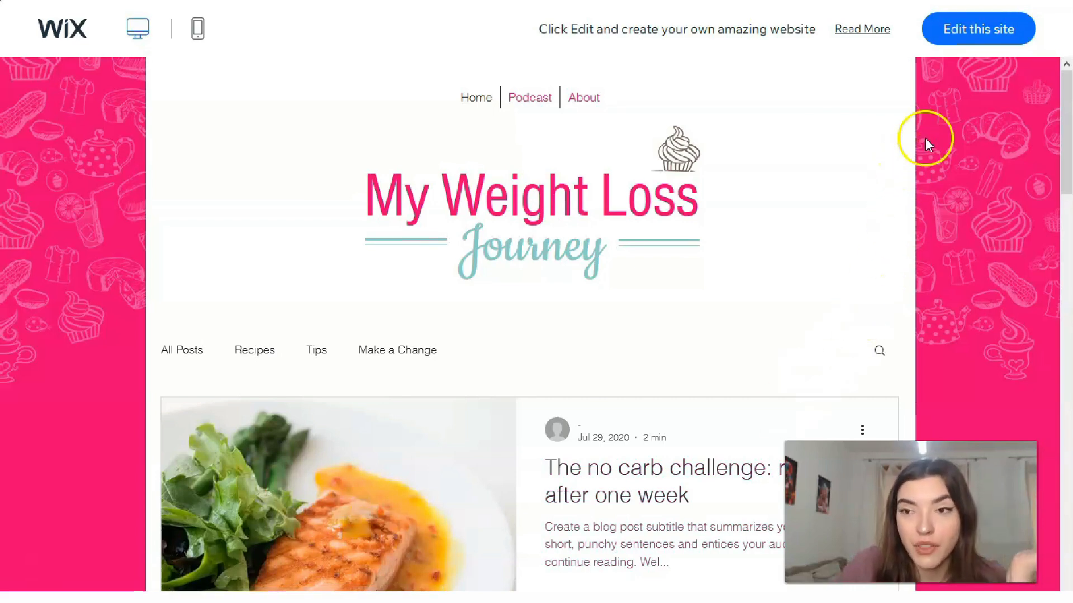
Step: Open the Healthy Living Blog & Podcast template for editing and look over its home page
left_click(974, 45)
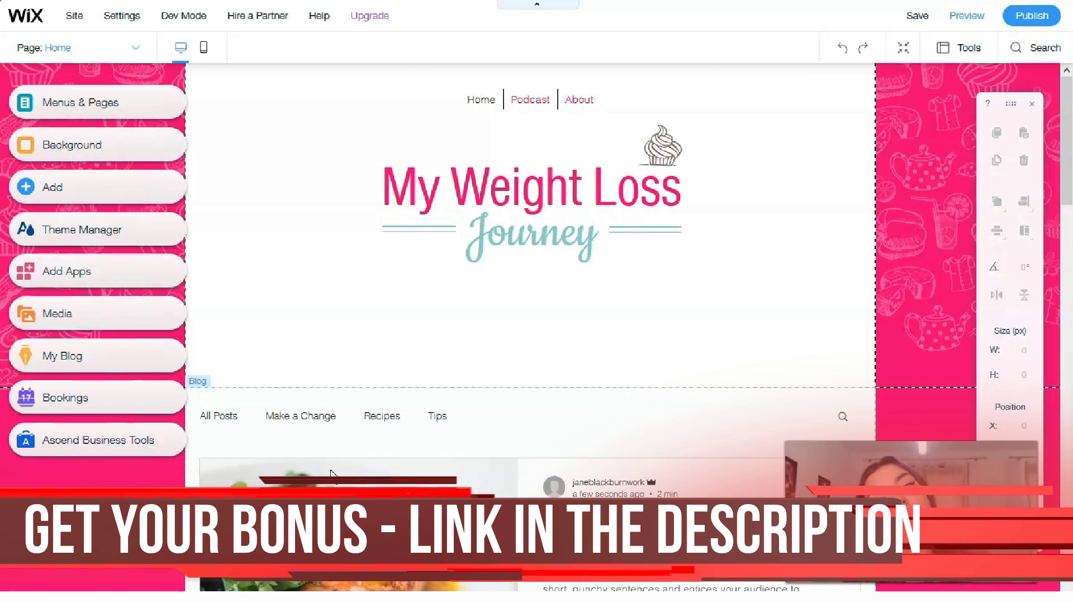
scroll(519, 316, "down", 5)
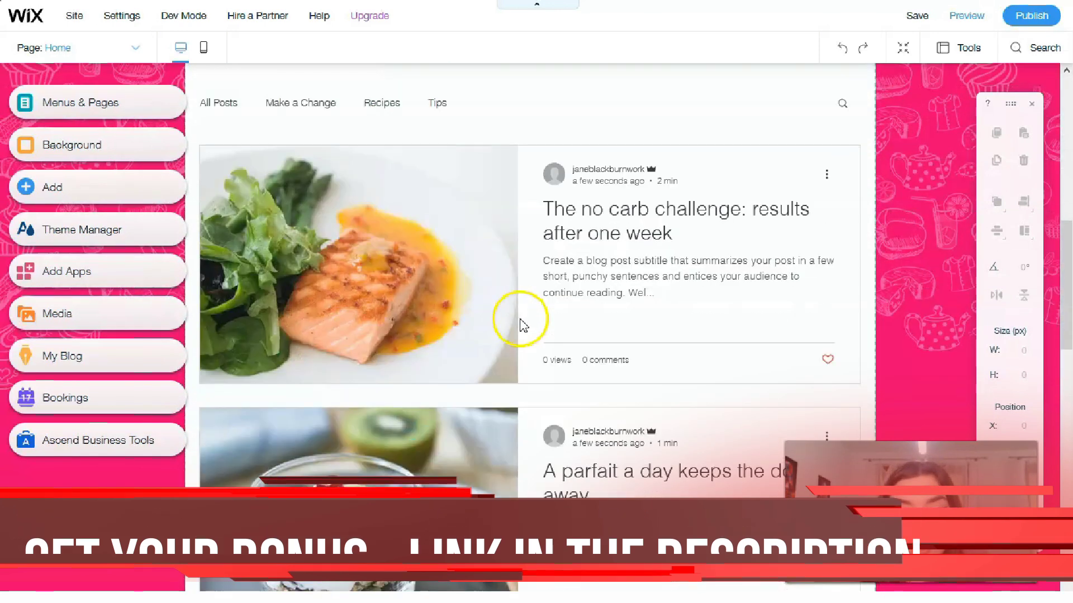
scroll(520, 322, "down", 4)
scroll(519, 319, "up", 9)
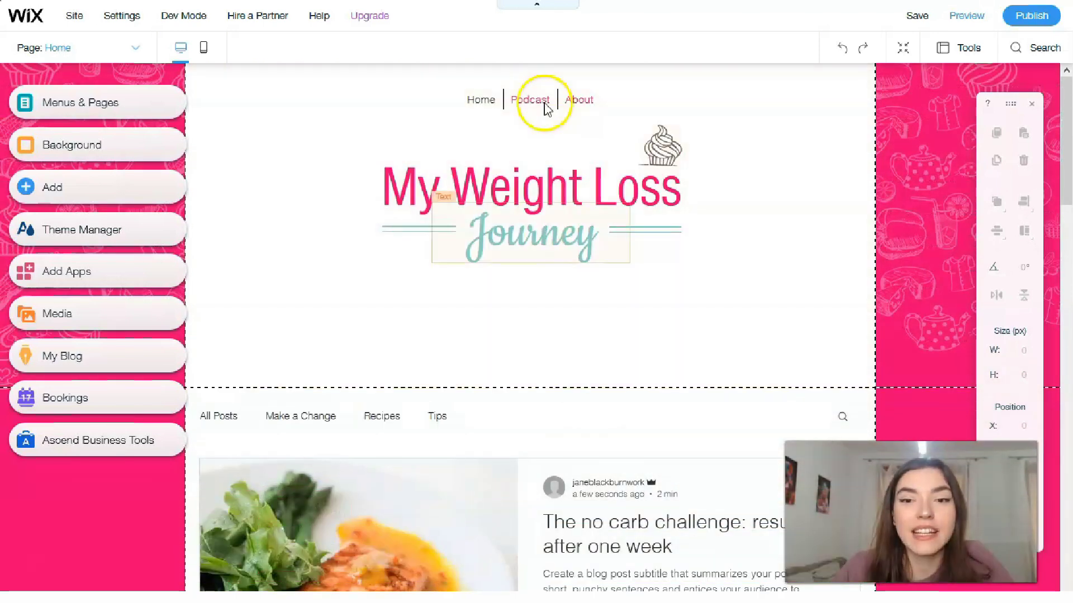
Step: Rename the Home page in the site menu as "Main page"
double_click(520, 97)
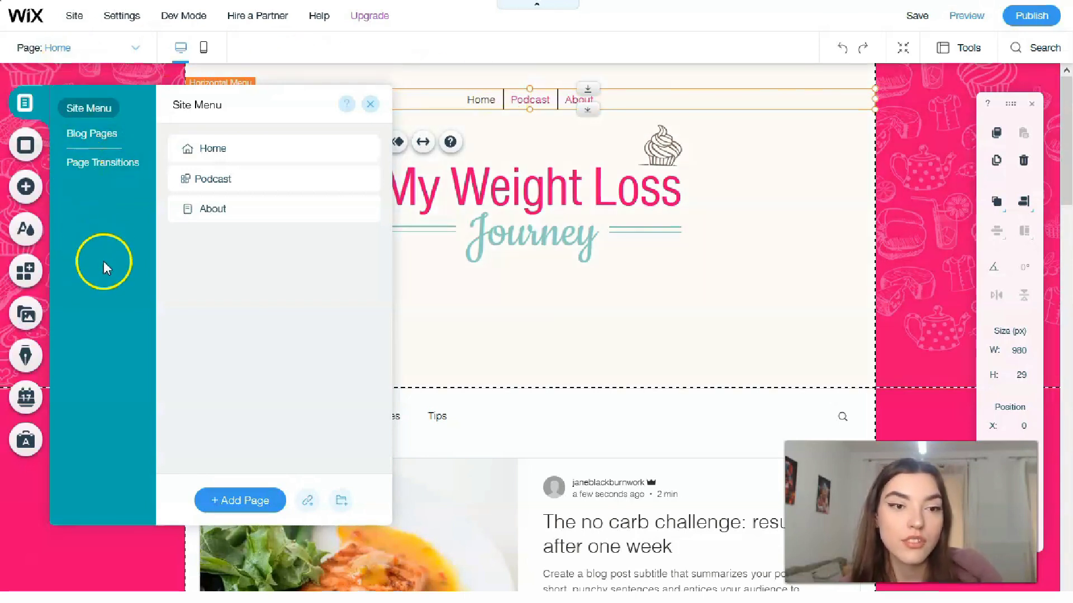
mouse_move(212, 180)
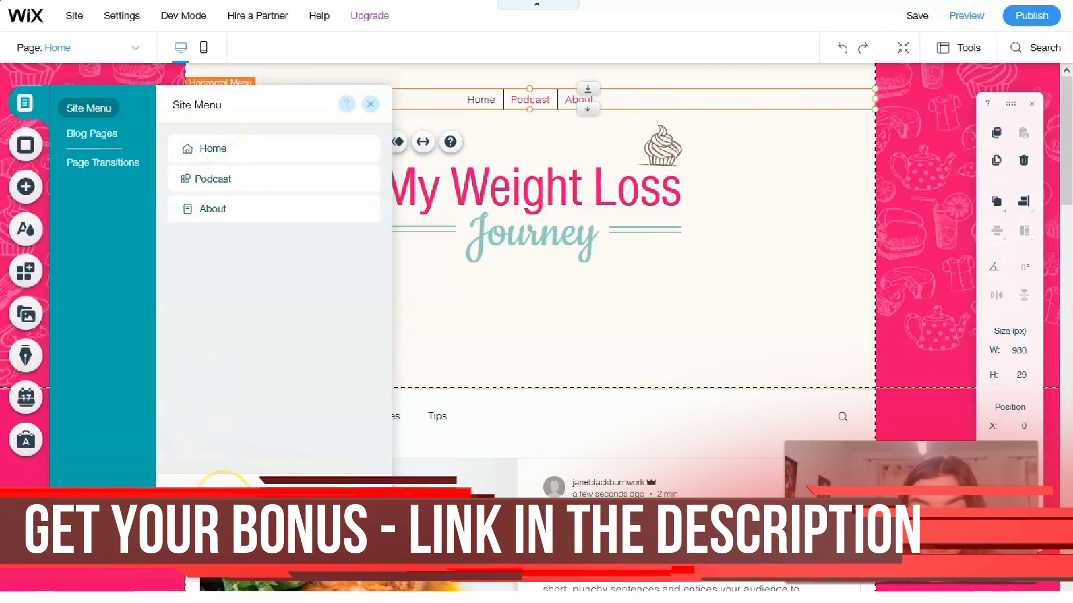
double_click(226, 150)
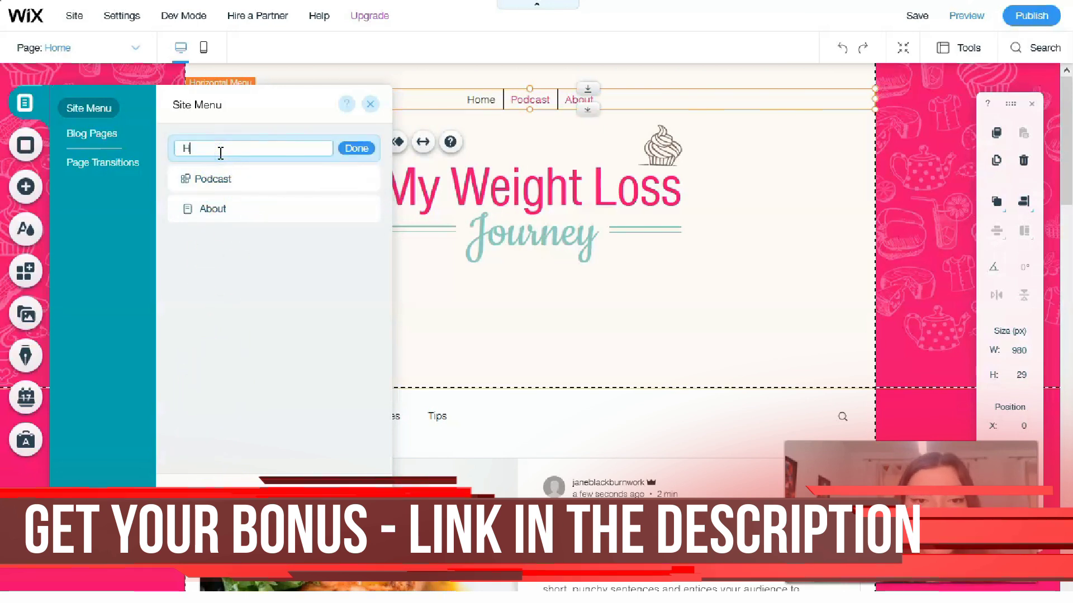
key("BackSpace")
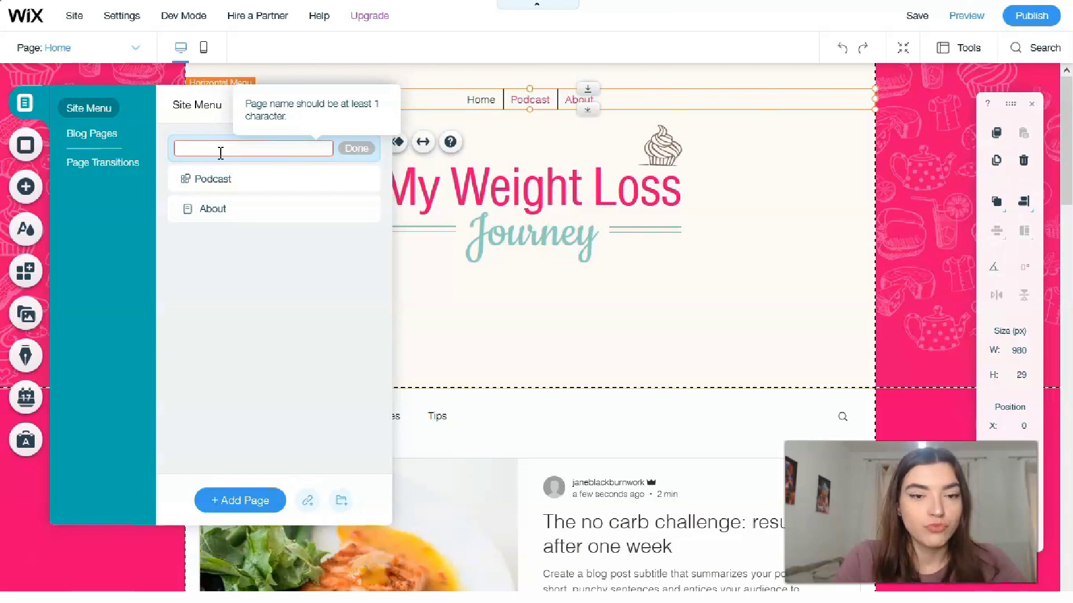
type("ьф")
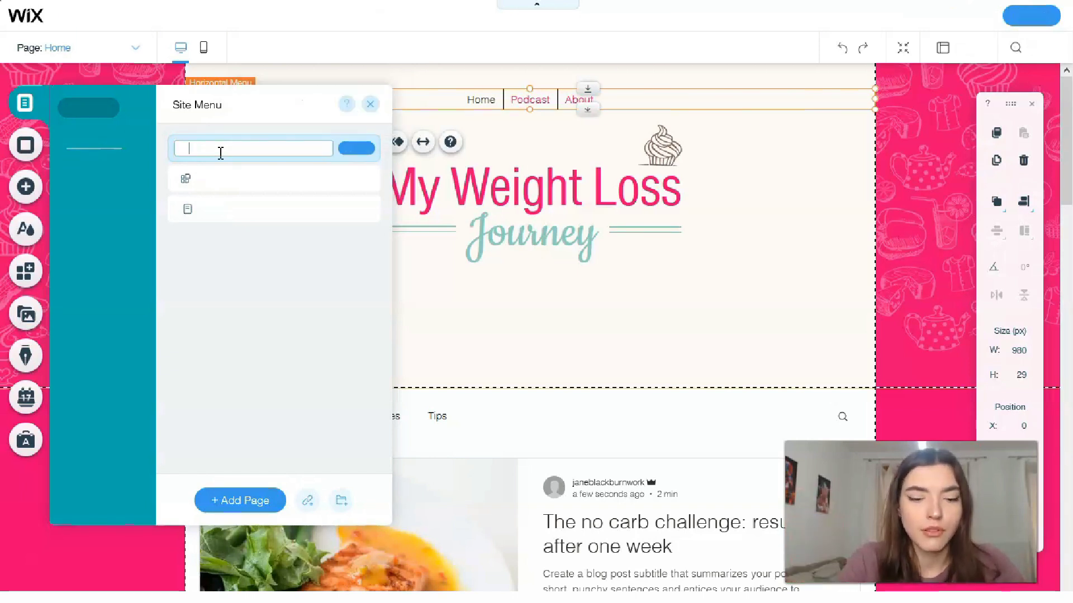
key("BackSpace")
key("BackSpace")
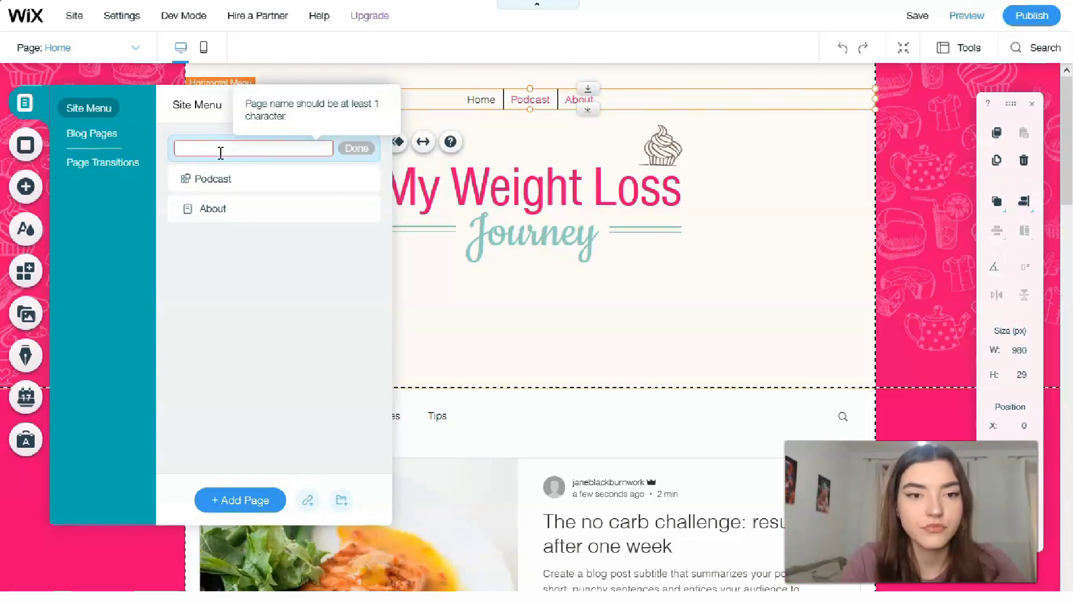
type("Main page")
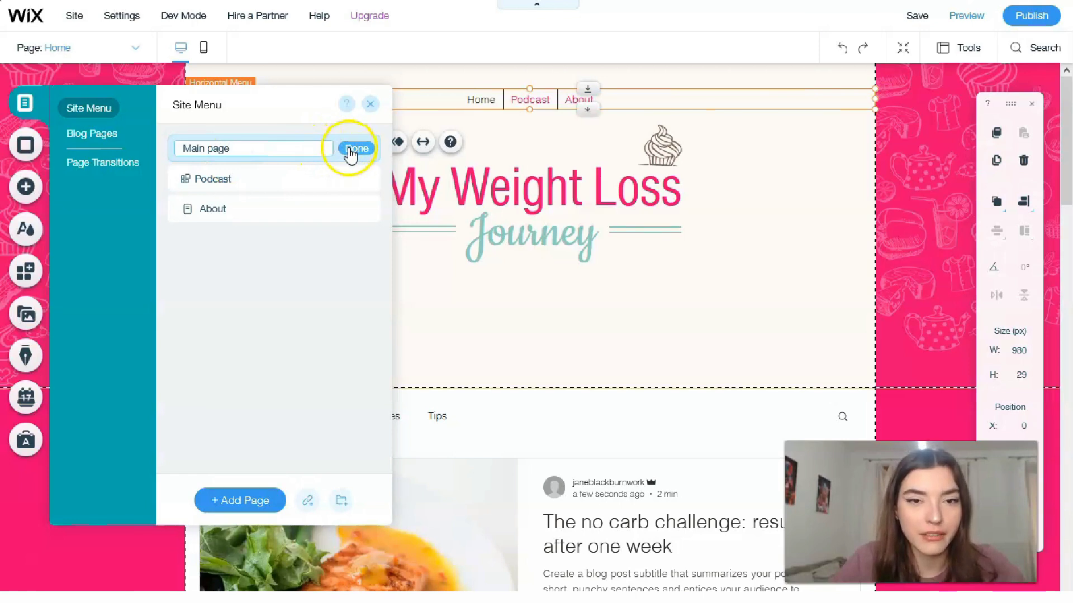
left_click(352, 149)
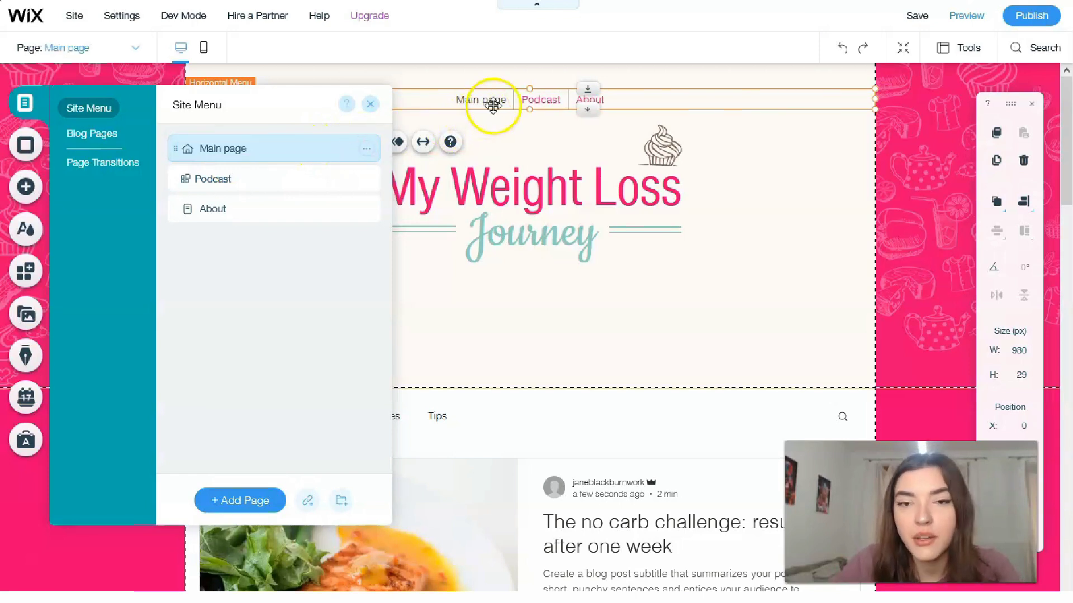
left_click(370, 104)
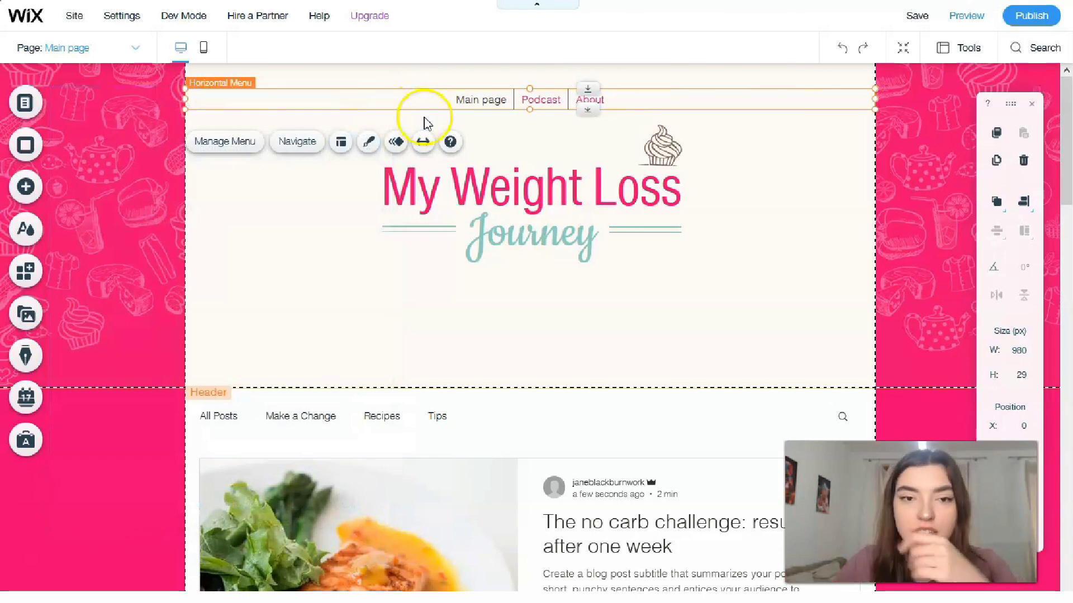
Step: Apply the first Discover More Menus design, with the beige-highlighted item, to the header's horizontal menu and move the menu slightly up
left_click(369, 142)
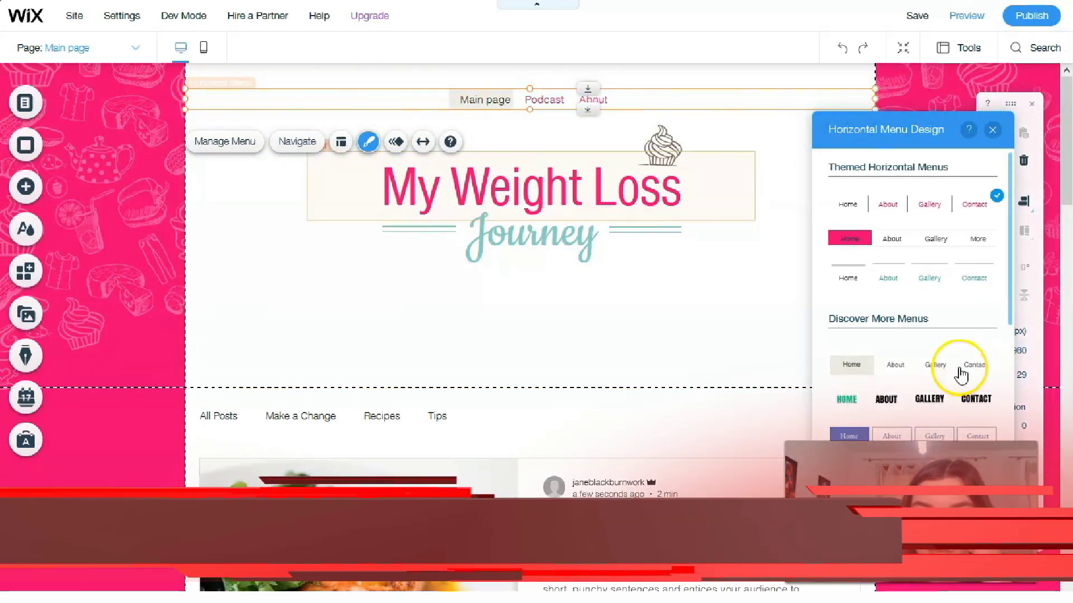
left_click(960, 368)
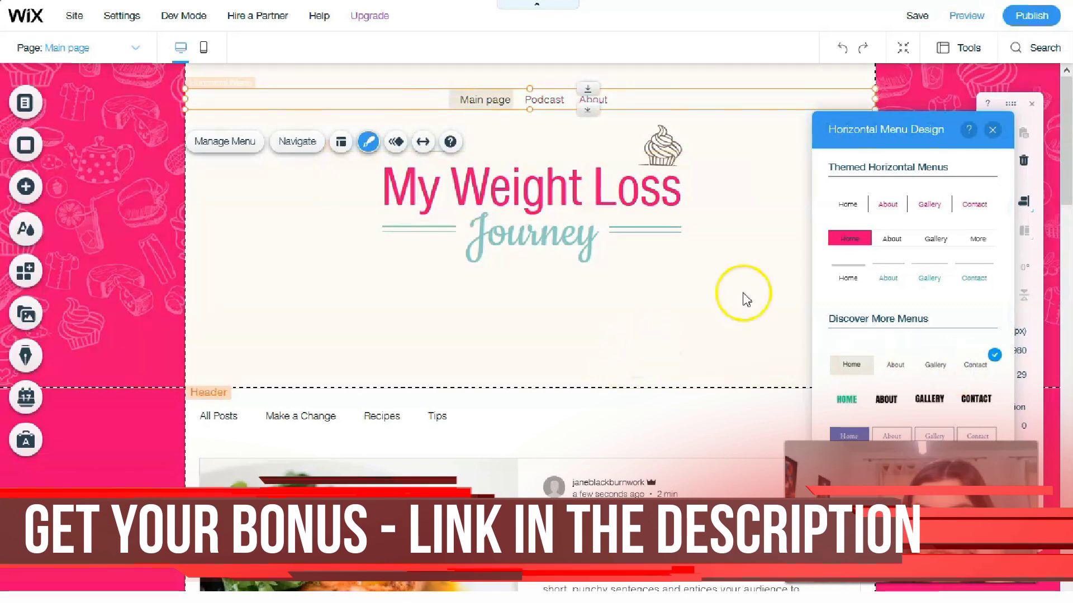
left_click(994, 132)
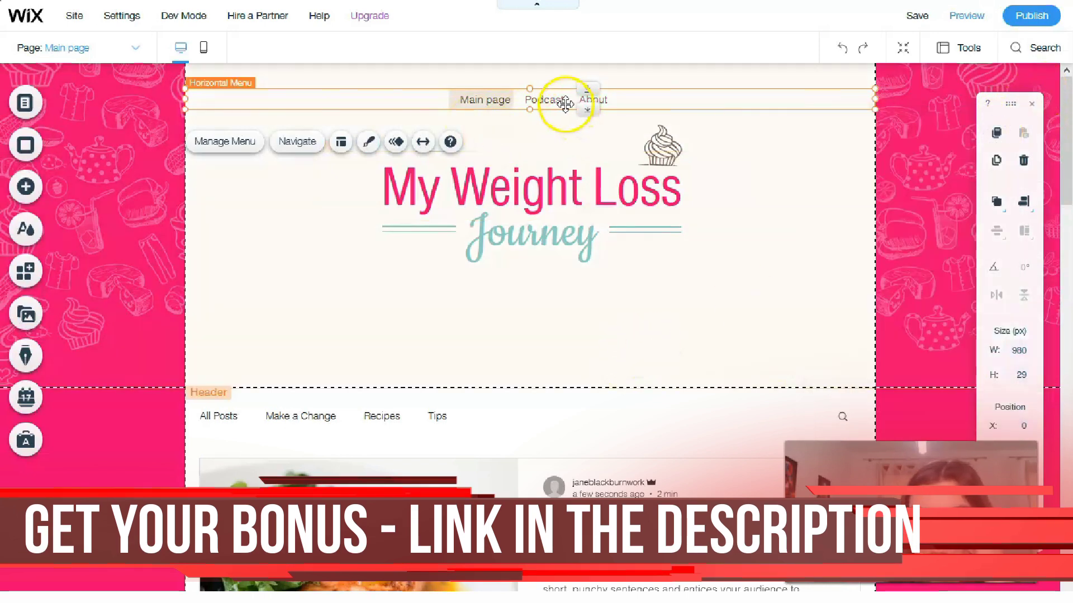
mouse_move(493, 103)
left_mouse_down()
mouse_move(771, 98)
mouse_move(217, 95)
mouse_move(488, 100)
mouse_move(493, 89)
mouse_move(486, 100)
mouse_move(498, 99)
left_mouse_up()
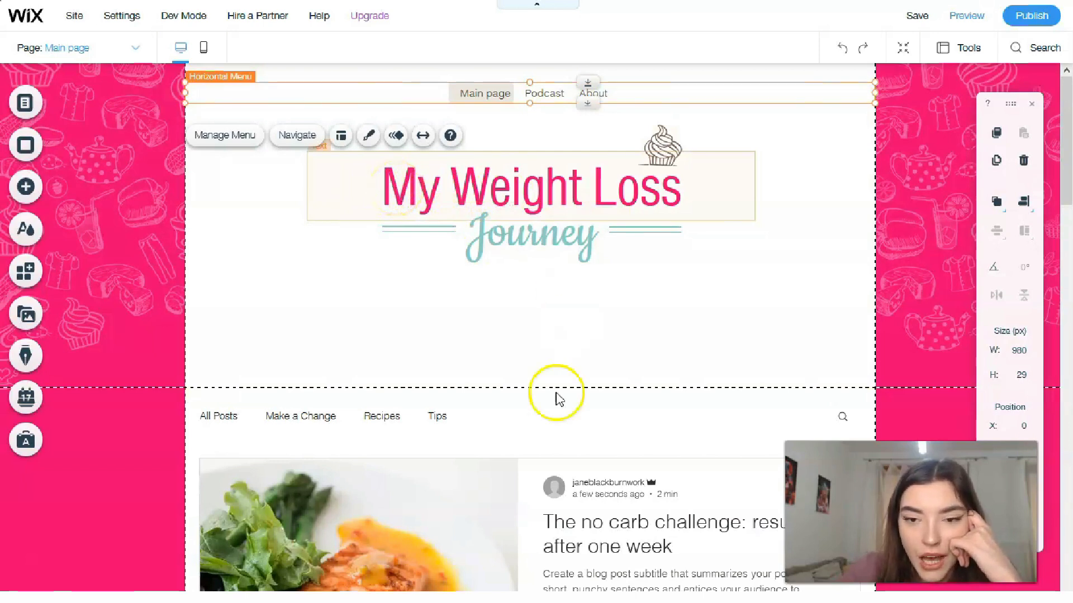
Step: Set the page background to beige #D3BFAD, then to the first selected background with the brown shadow pattern
scroll(412, 342, "down", 2)
scroll(412, 350, "down", 5)
scroll(411, 352, "up", 8)
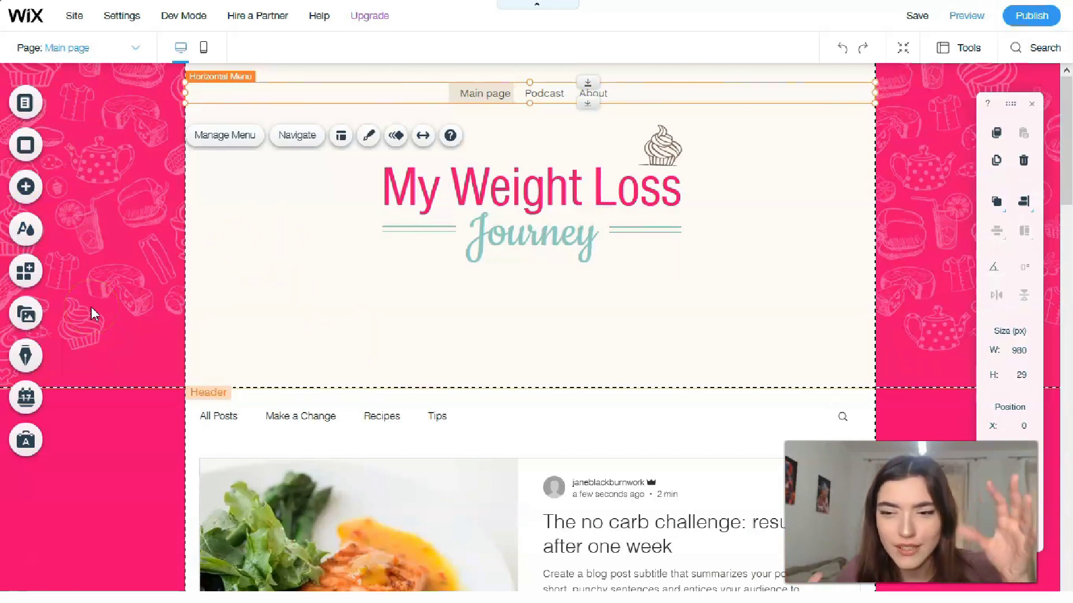
left_click(27, 187)
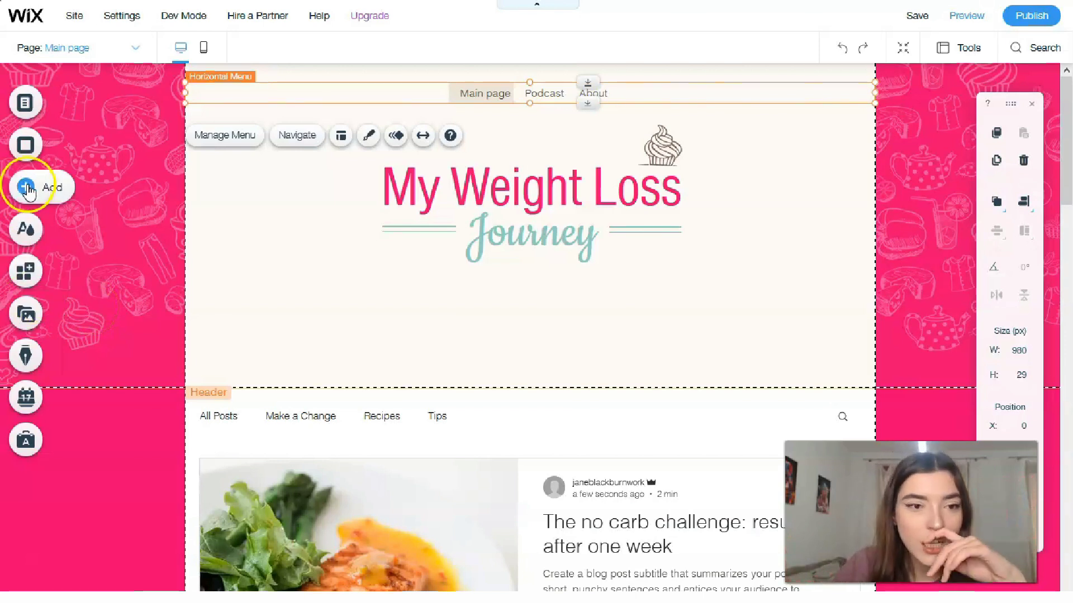
left_click(39, 148)
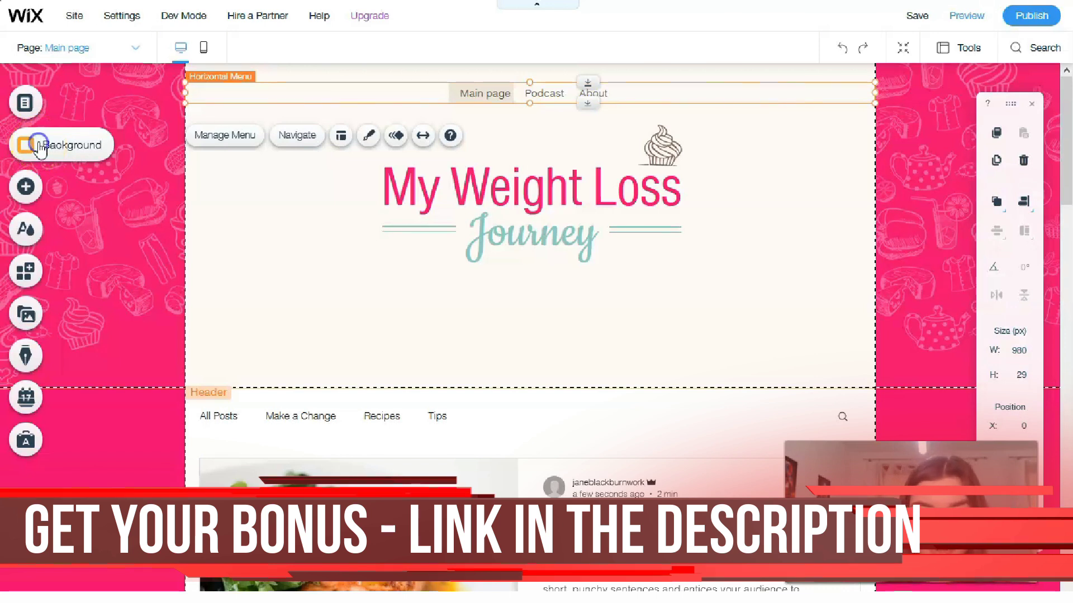
left_click(40, 148)
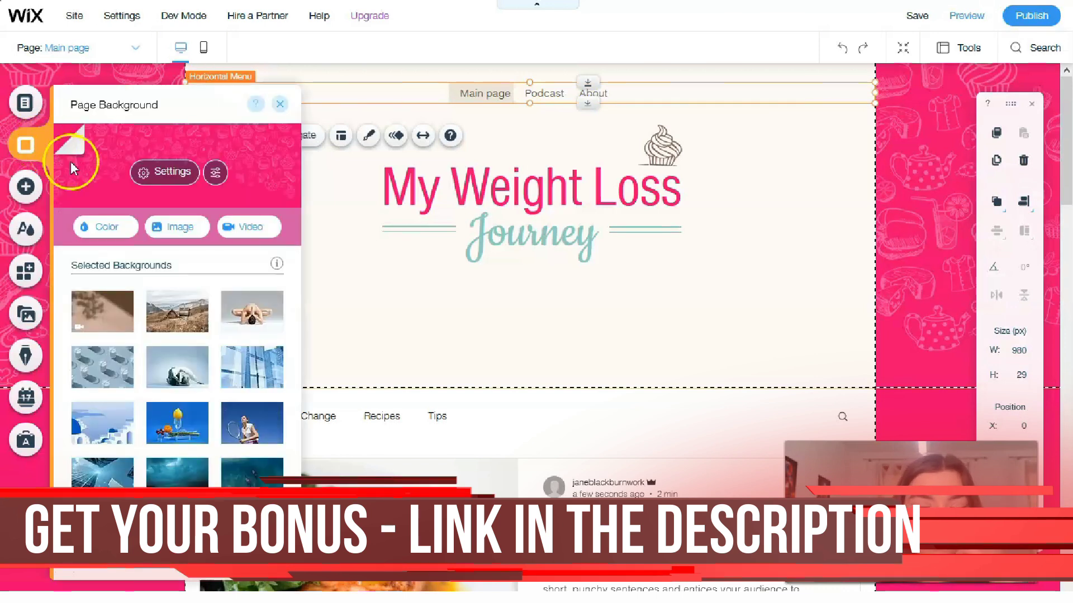
left_click(105, 226)
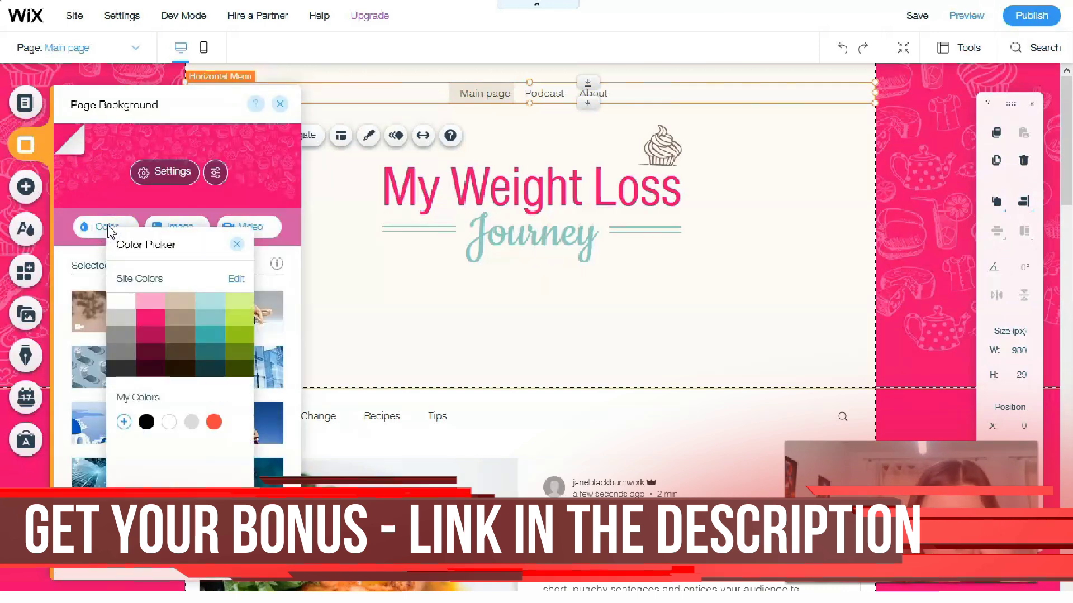
left_click(186, 303)
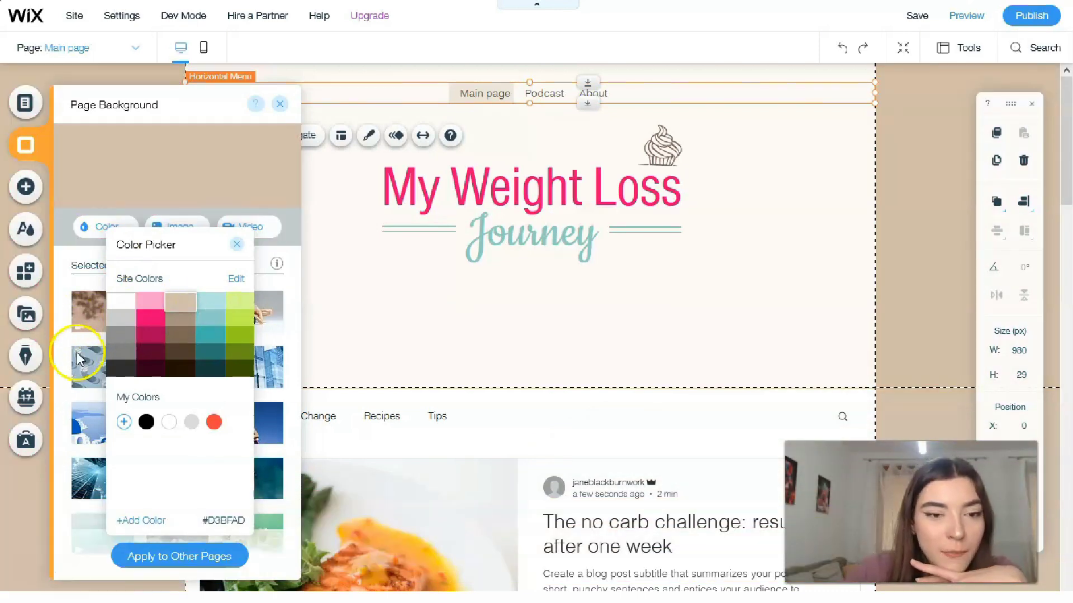
left_click(237, 244)
left_click(119, 334)
Step: Open the image library for the page background, search it for "diet" and look over the matching images
left_click(172, 363)
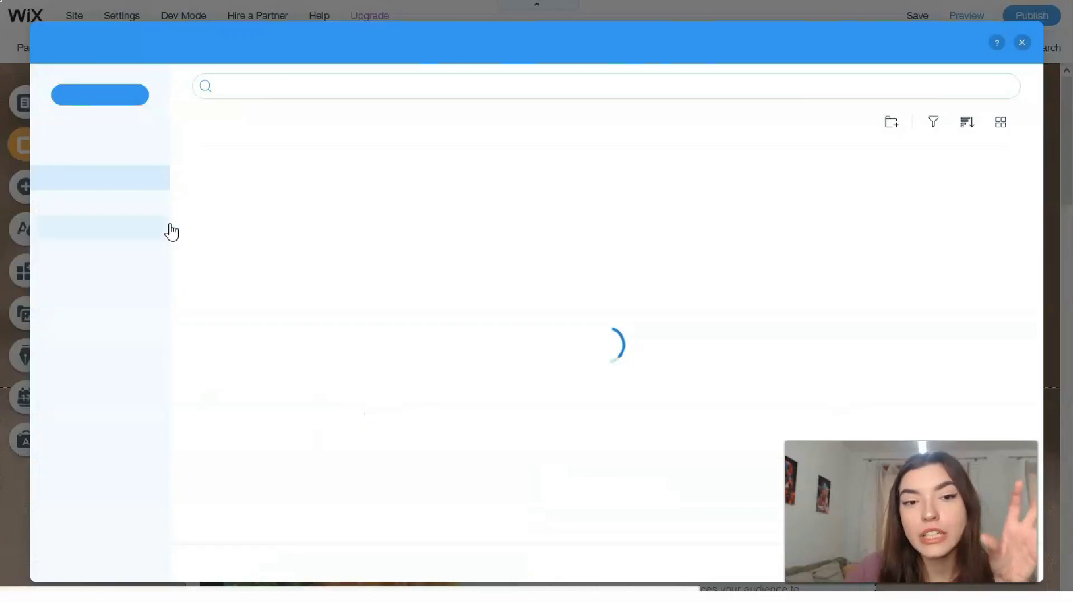
left_click(424, 87)
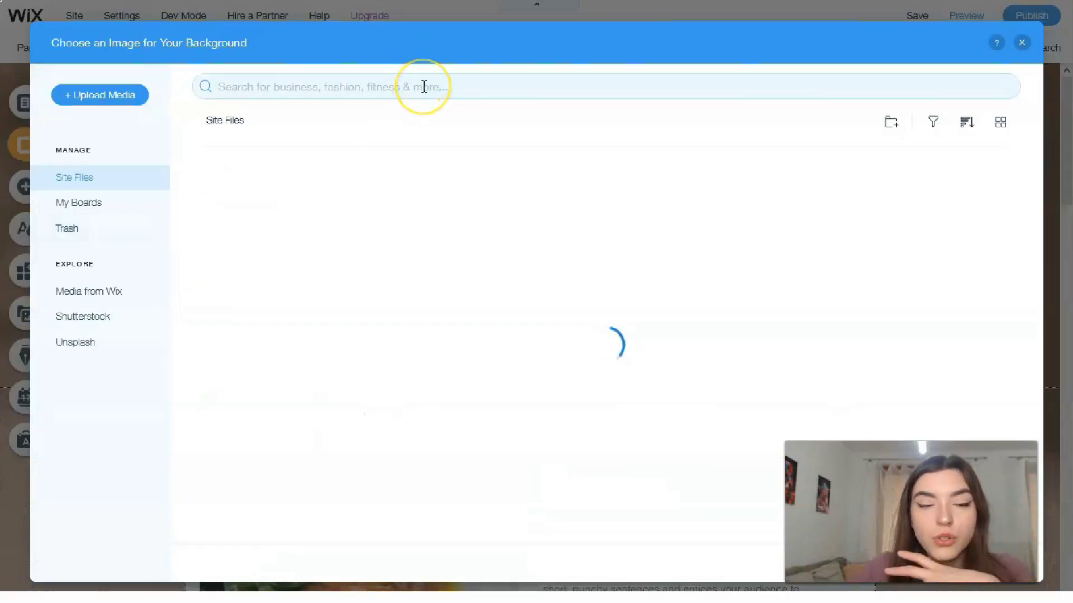
left_click(424, 87)
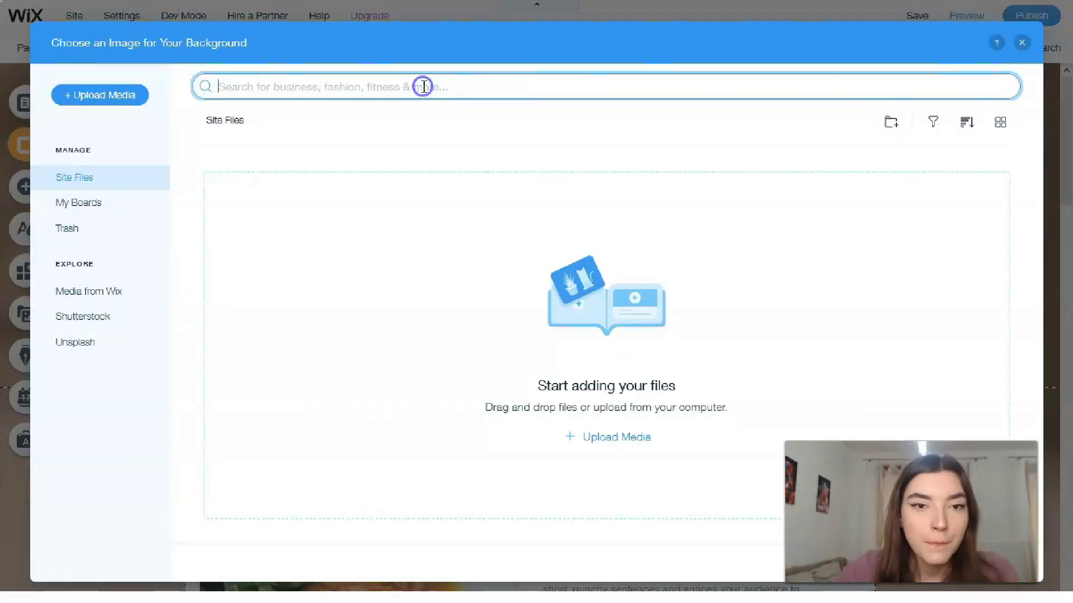
type("diet")
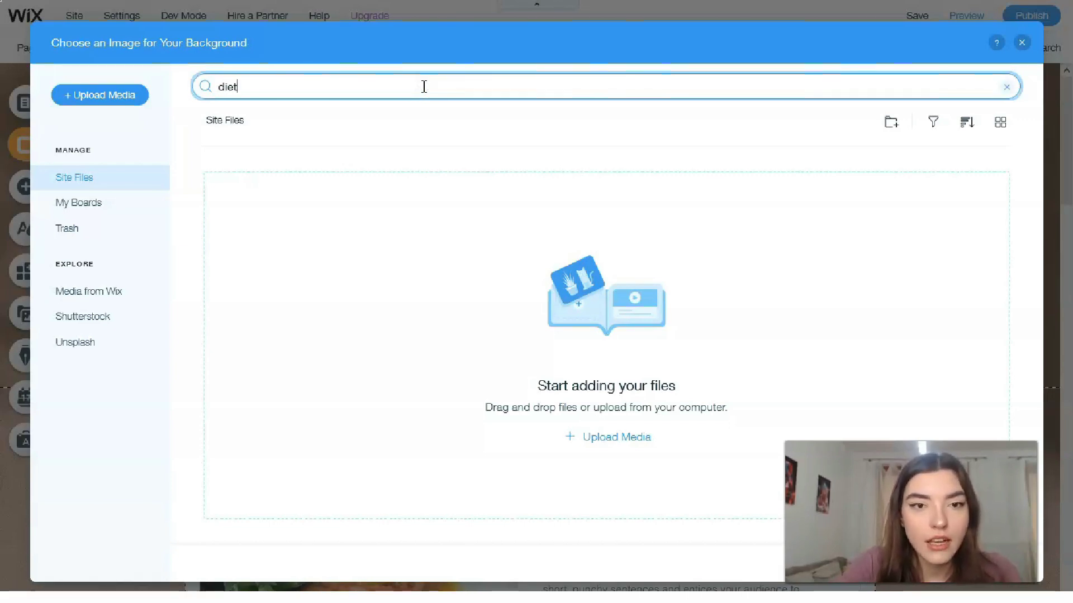
key("Return")
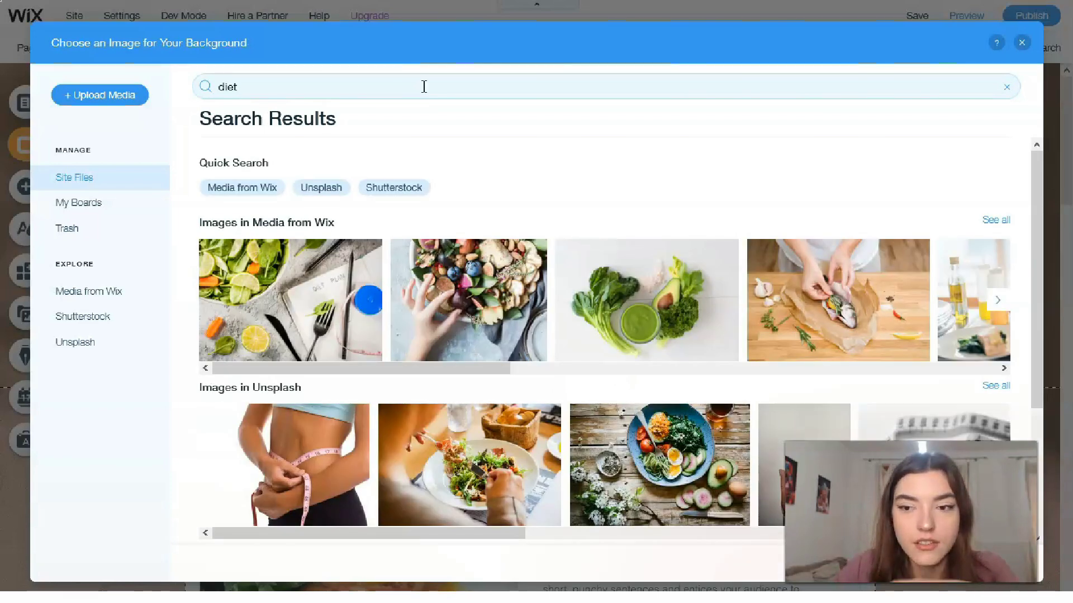
scroll(492, 388, "down", 3)
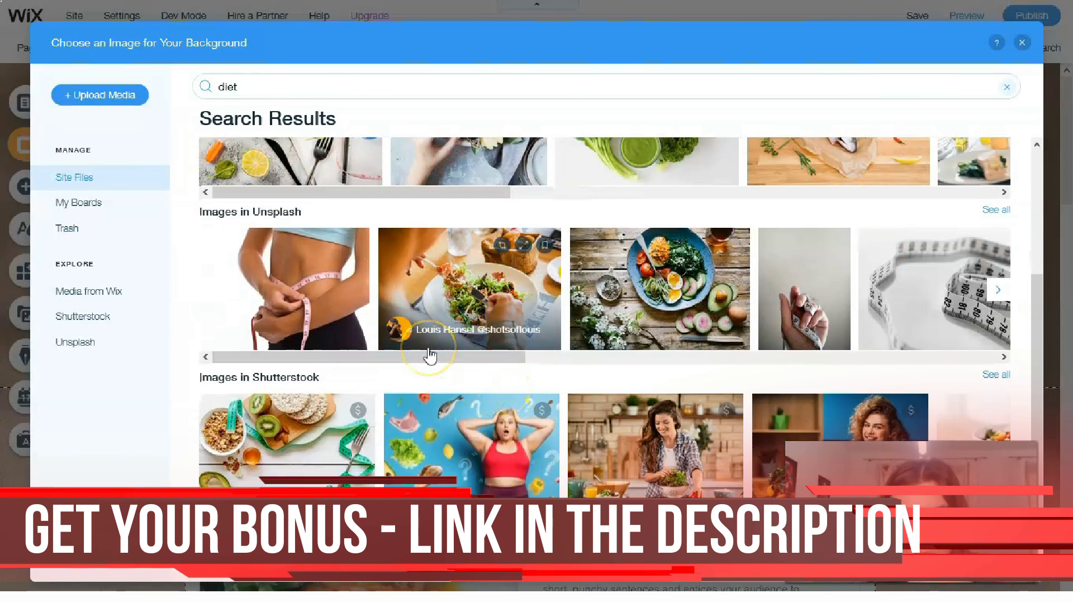
Step: Browse the Shutterstock images for a background and switch to the media from Wix
left_click(102, 321)
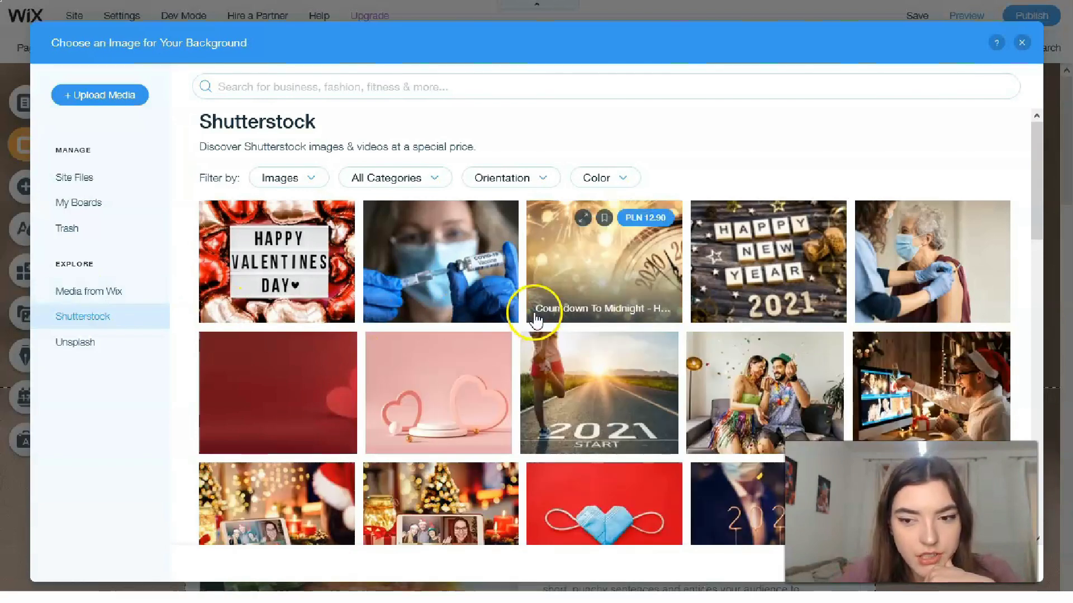
scroll(539, 323, "down", 5)
scroll(193, 335, "up", 3)
left_click(110, 311)
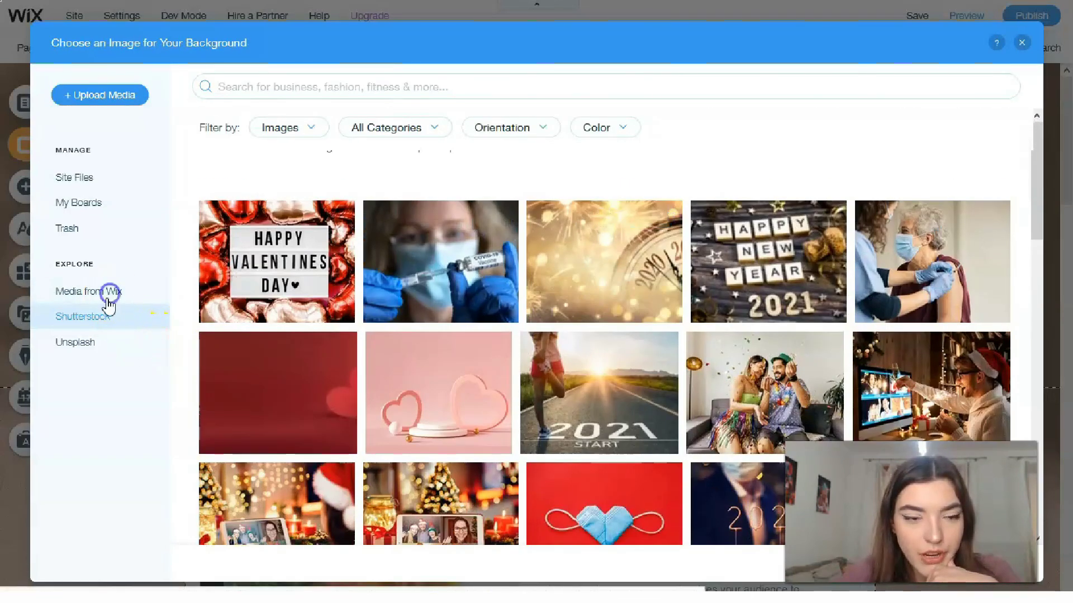
left_click(108, 302)
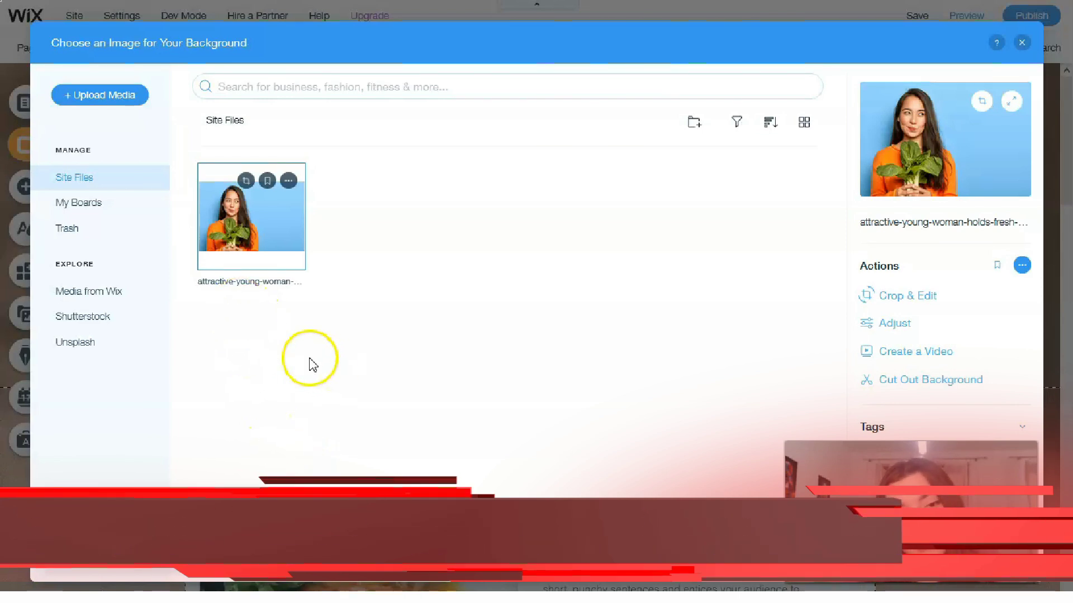
Step: Set the uploaded photo of the woman holding fresh greens as the page background
left_click(252, 213)
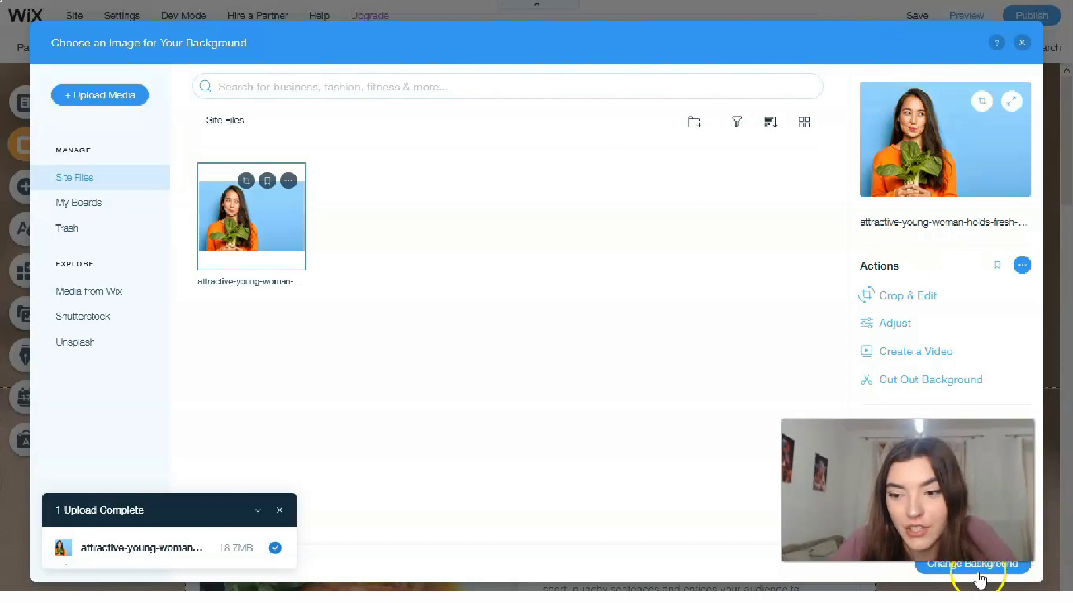
left_click(972, 565)
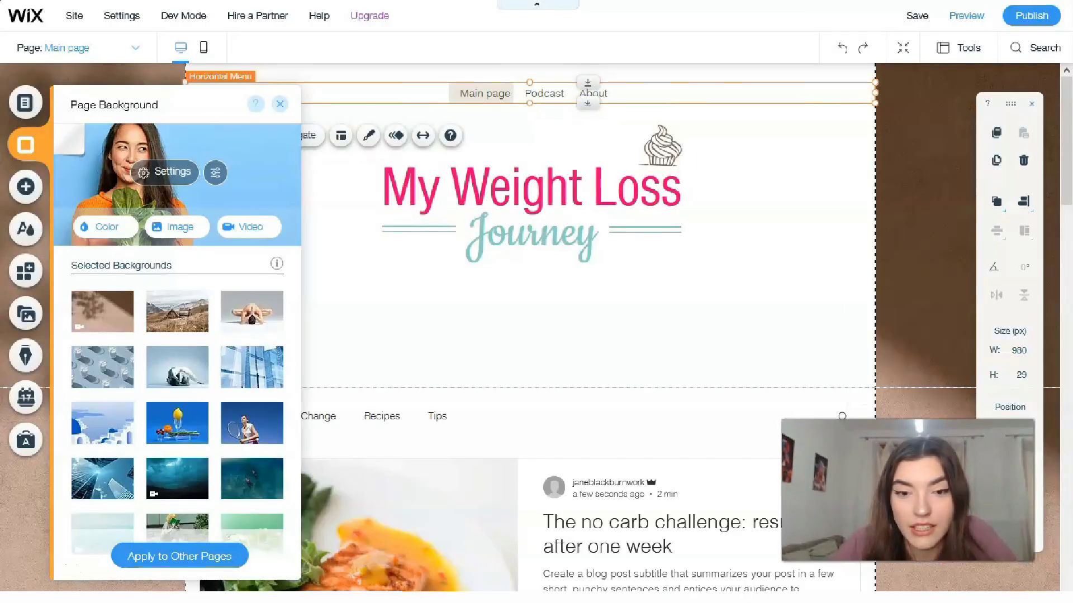
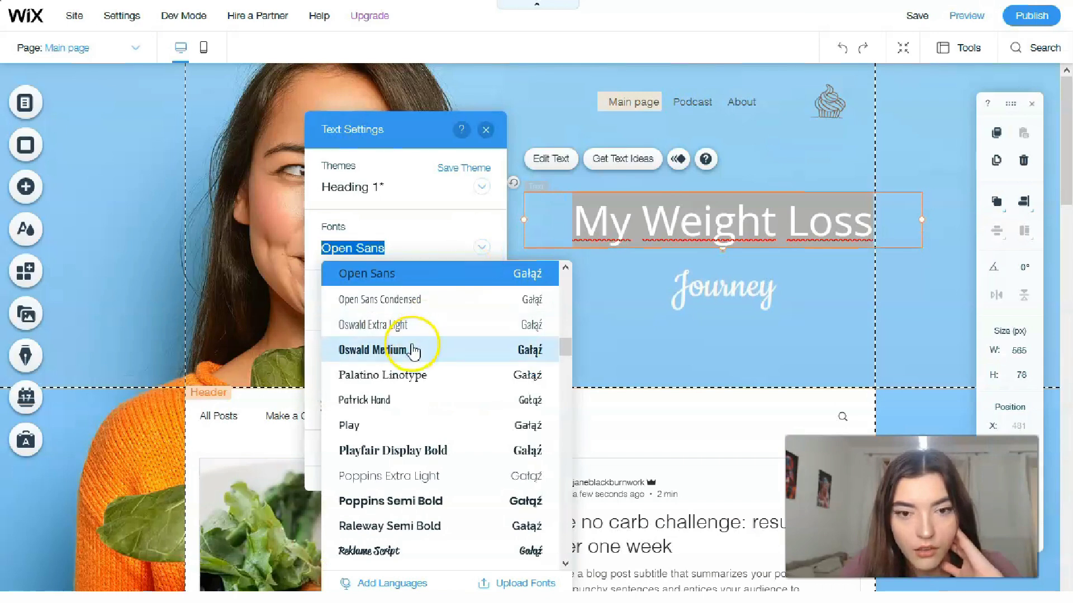
Step: Change the font of the "My Weight Loss" heading to Oswald Medium
left_click(412, 350)
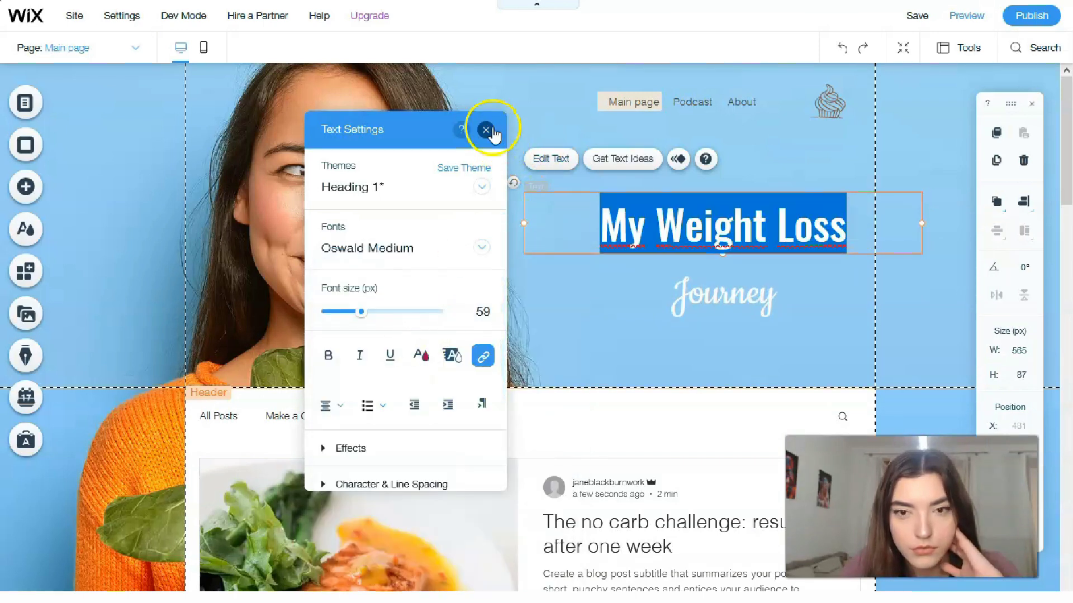
left_click(627, 326)
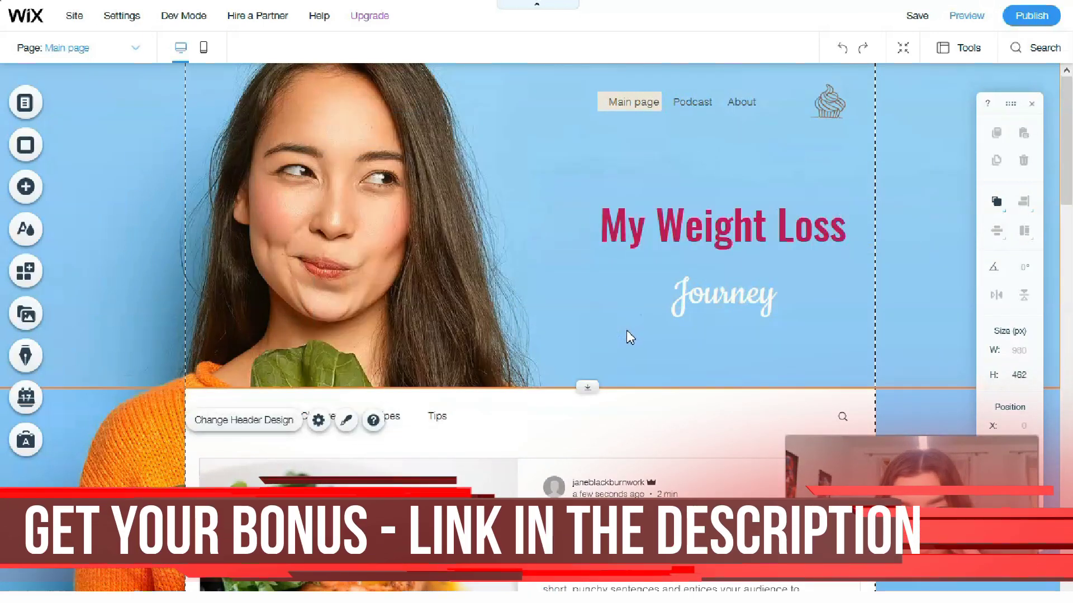
Step: Move the "Journey" text closer beneath the heading and narrow its text box to about 271 px
left_click(735, 305)
left_click_drag(735, 303, 736, 289)
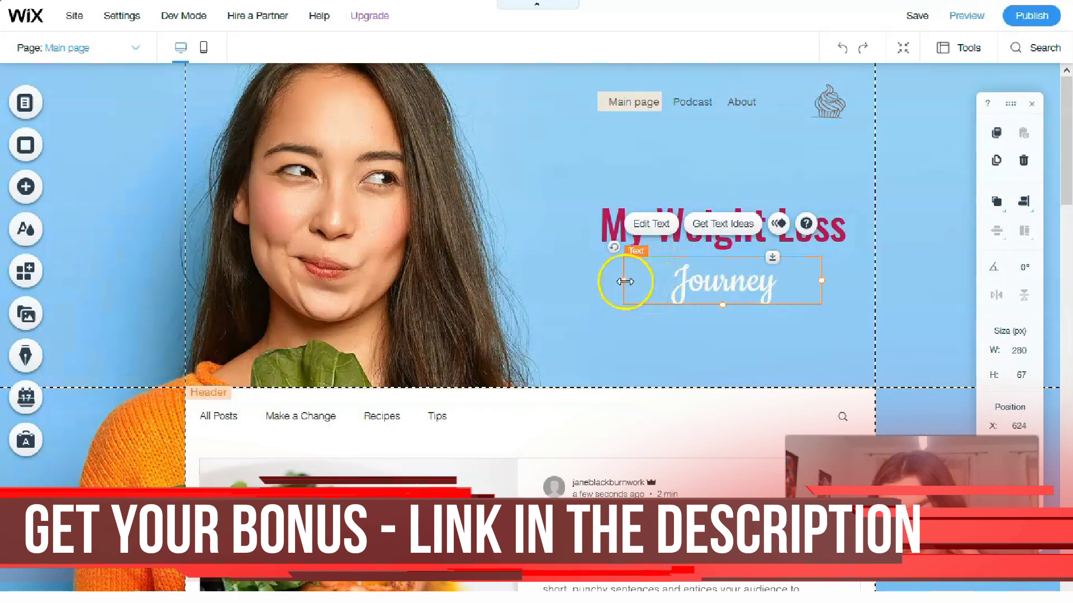
left_click_drag(631, 281, 631, 282)
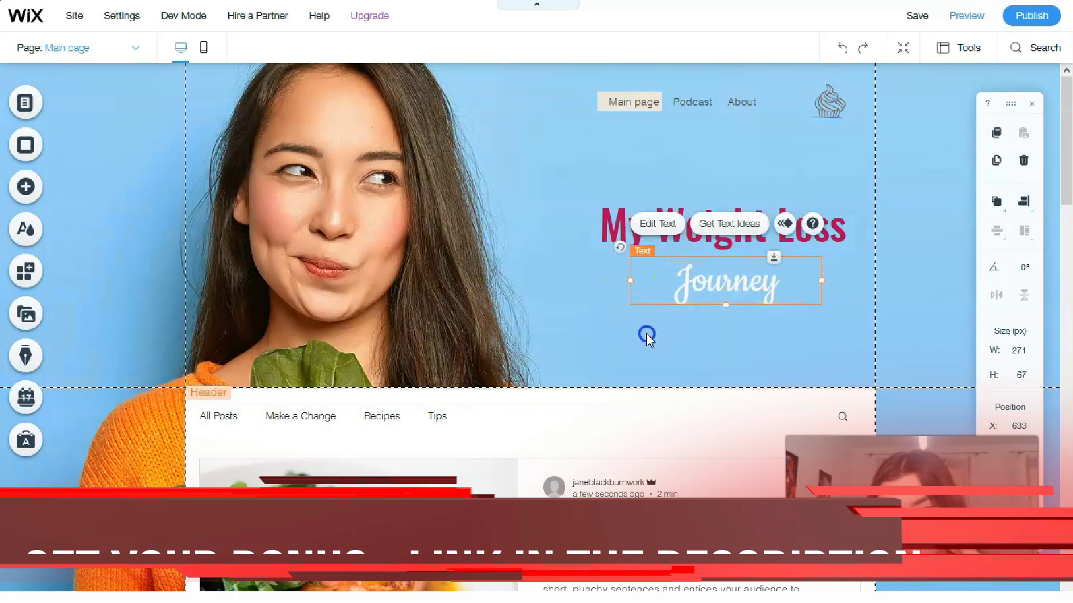
Step: Deselect the "Journey" text, select the blog feed below the header and open its settings
left_click(905, 163)
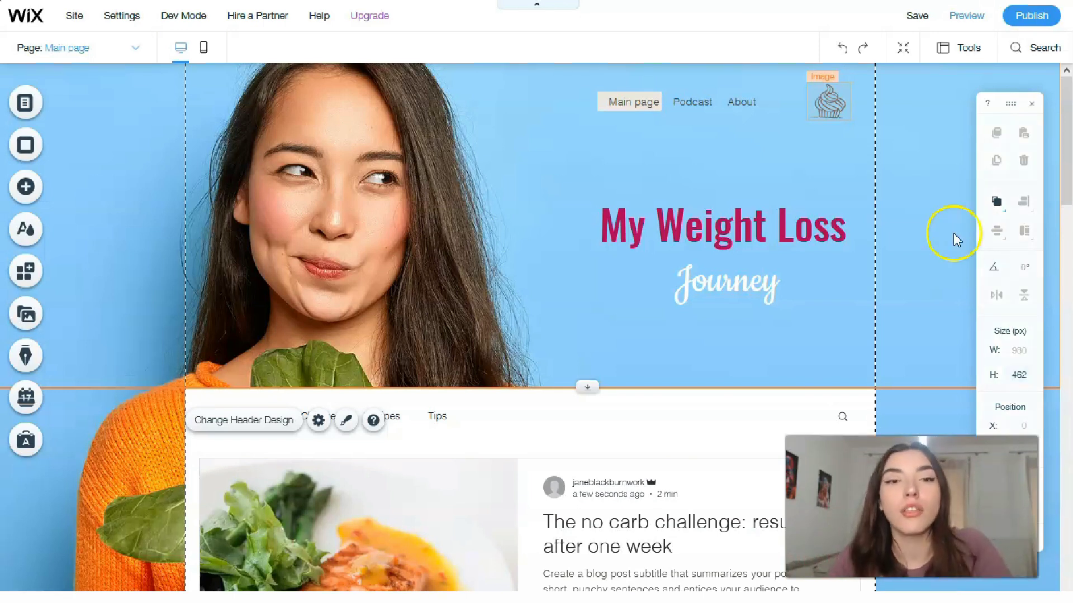
scroll(927, 233, "down", 4)
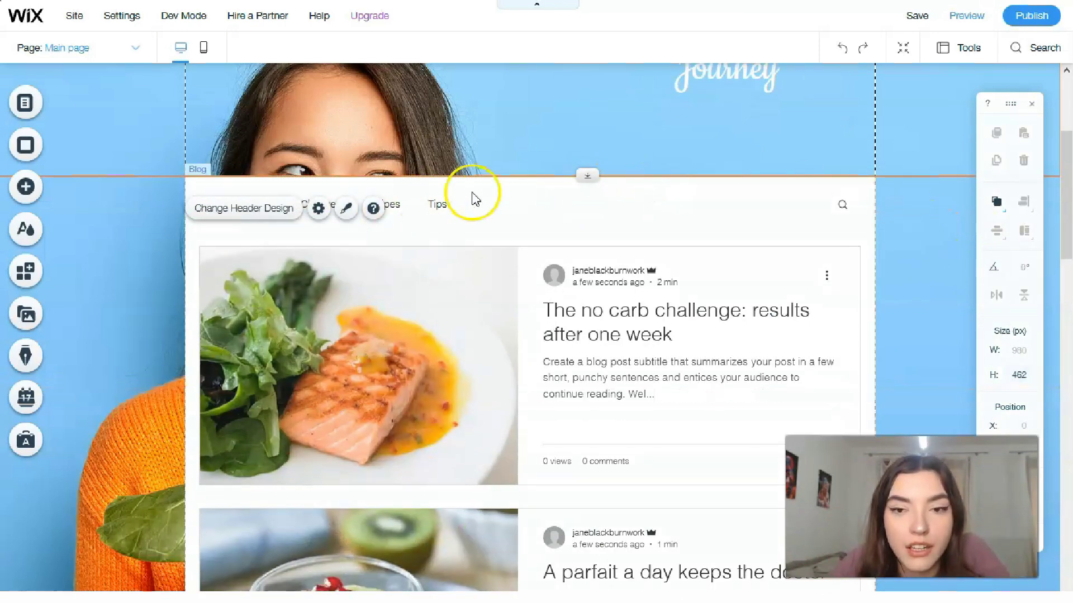
scroll(514, 223, "down", 1)
scroll(515, 227, "up", 5)
scroll(515, 227, "down", 1)
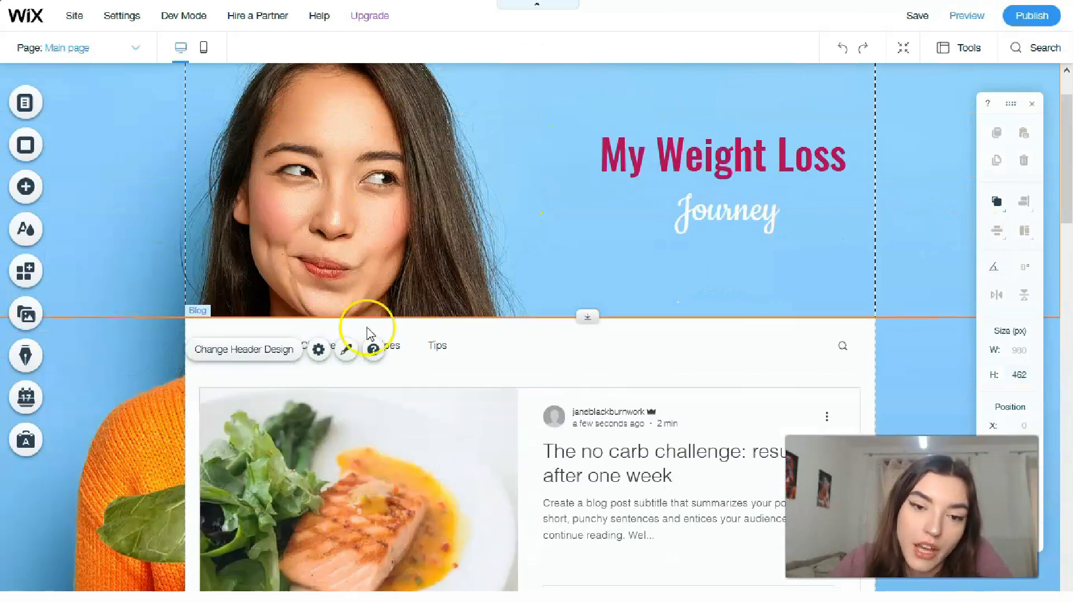
scroll(424, 380, "down", 4)
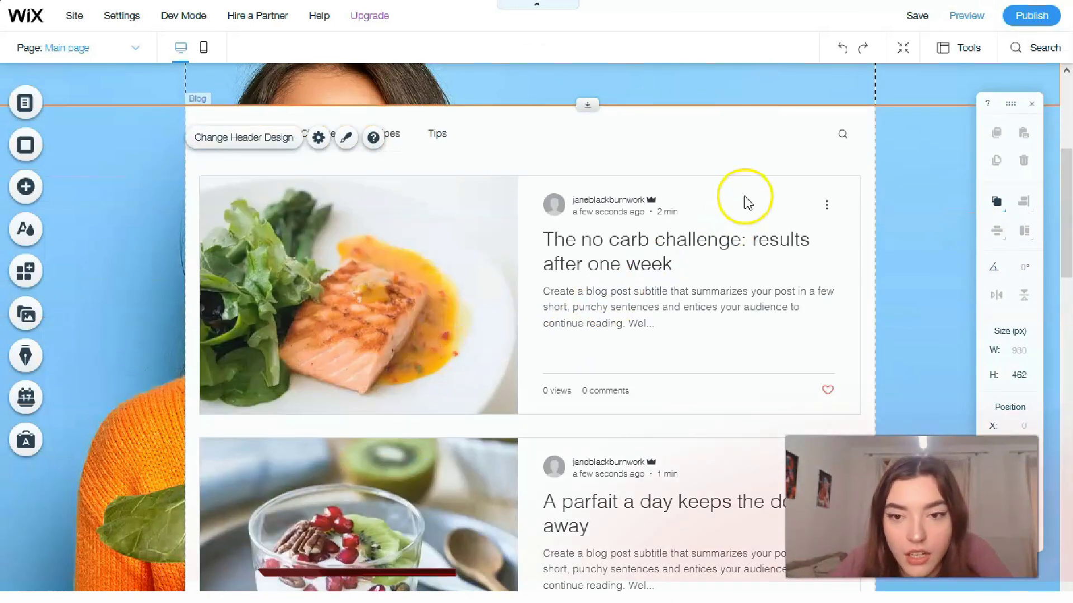
right_click(738, 151)
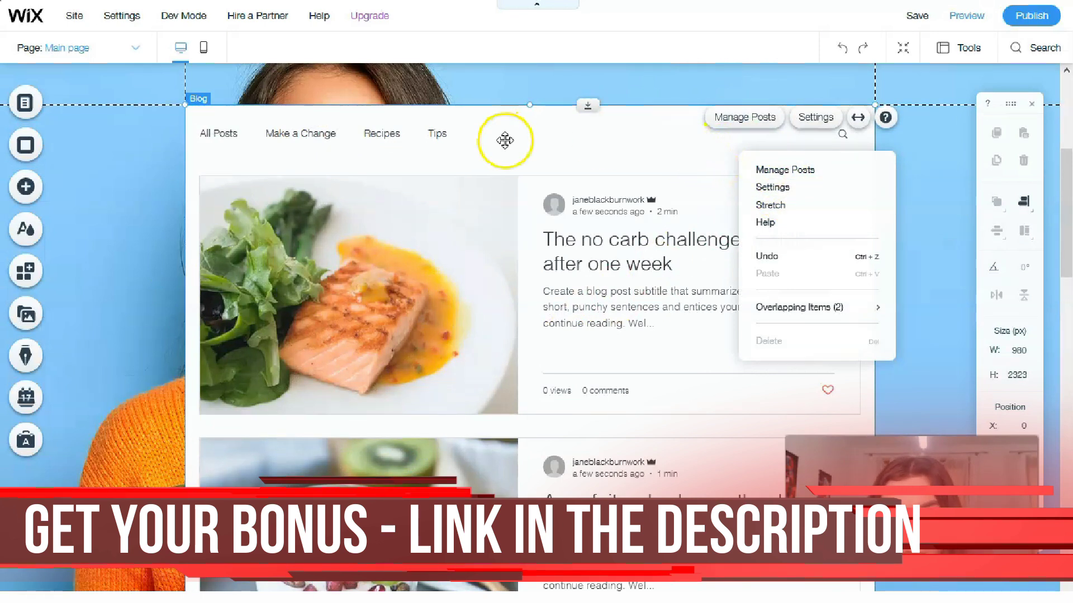
left_click(665, 136)
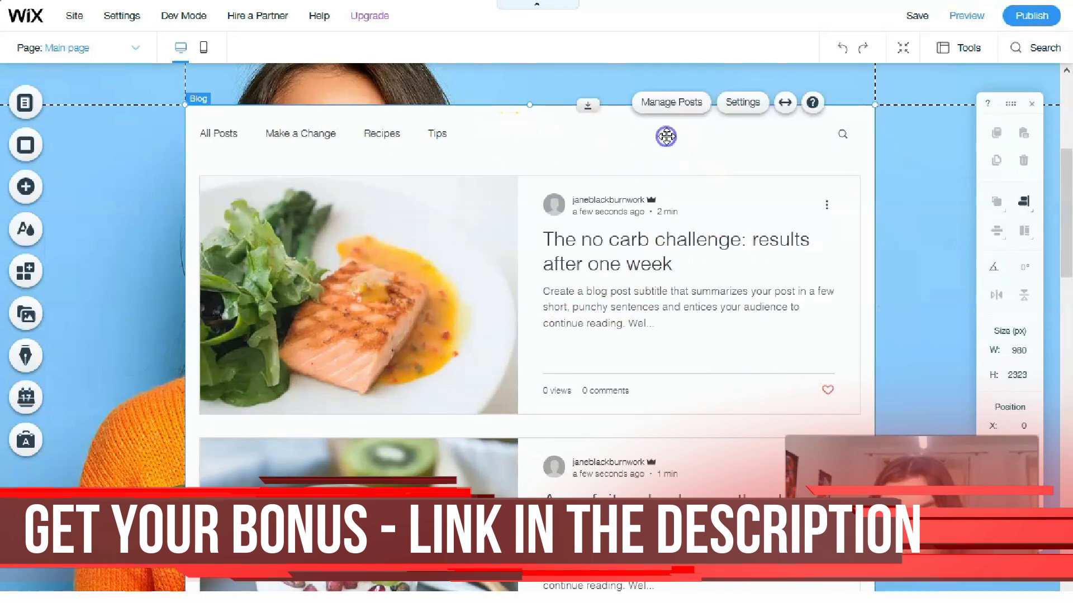
left_click(667, 136)
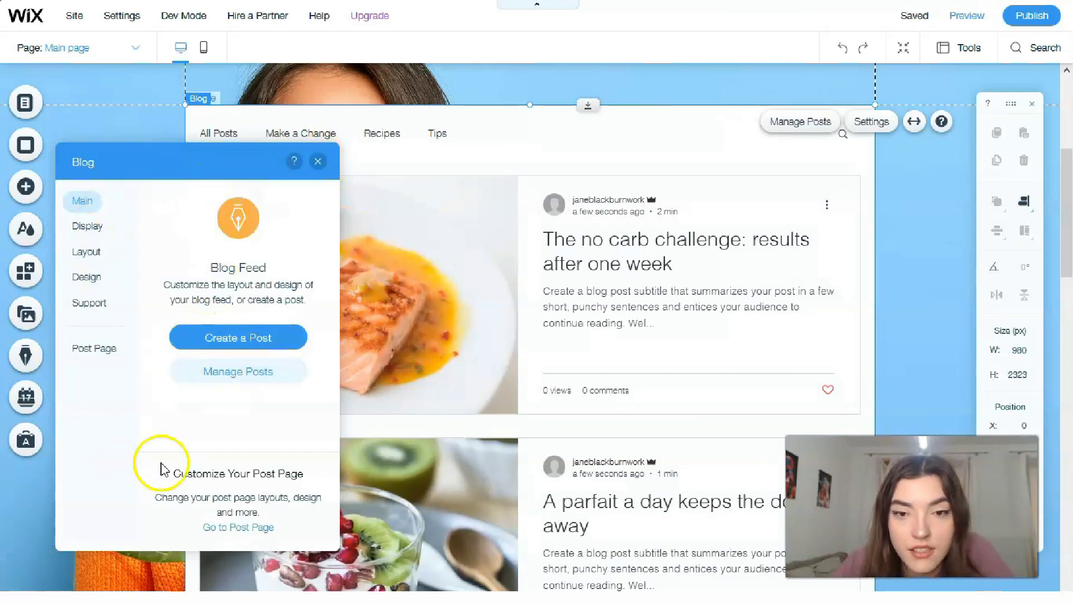
Step: Open the blog's post manager and look through the published posts
left_click(207, 382)
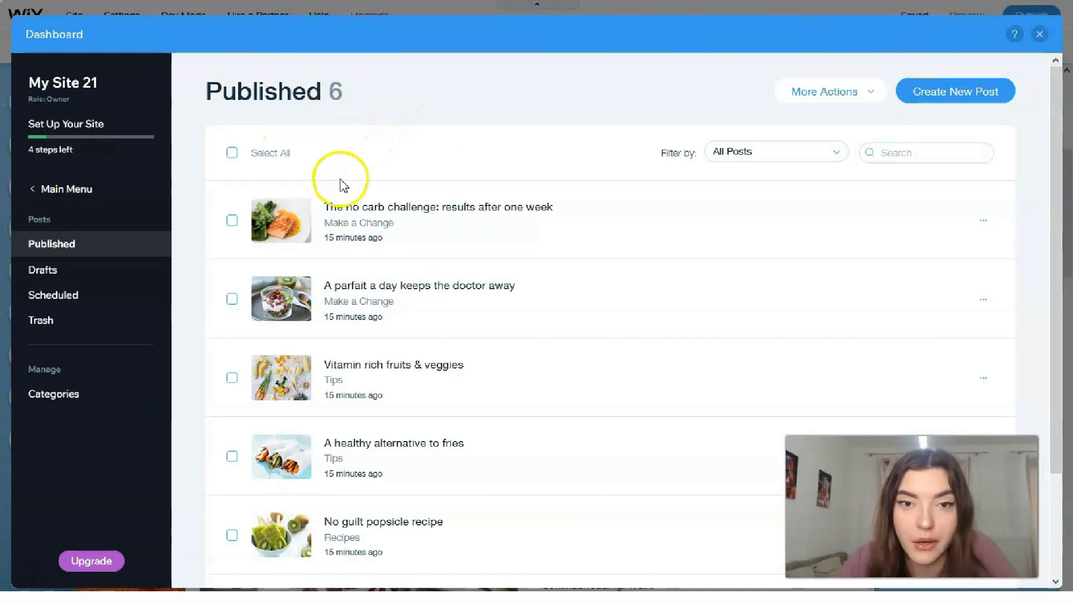
scroll(338, 226, "down", 2)
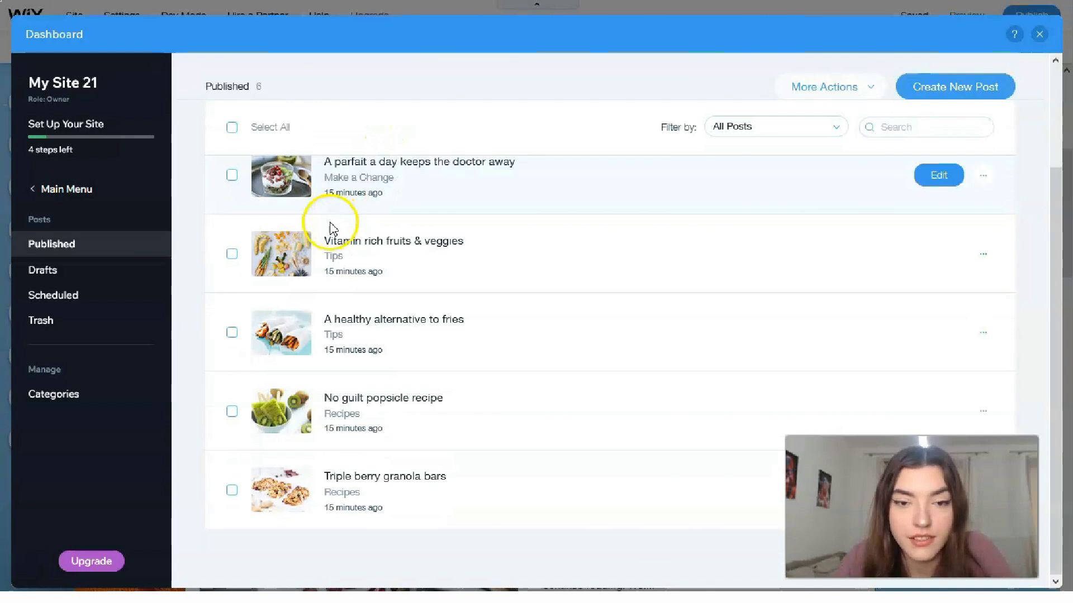
scroll(330, 229, "up", 2)
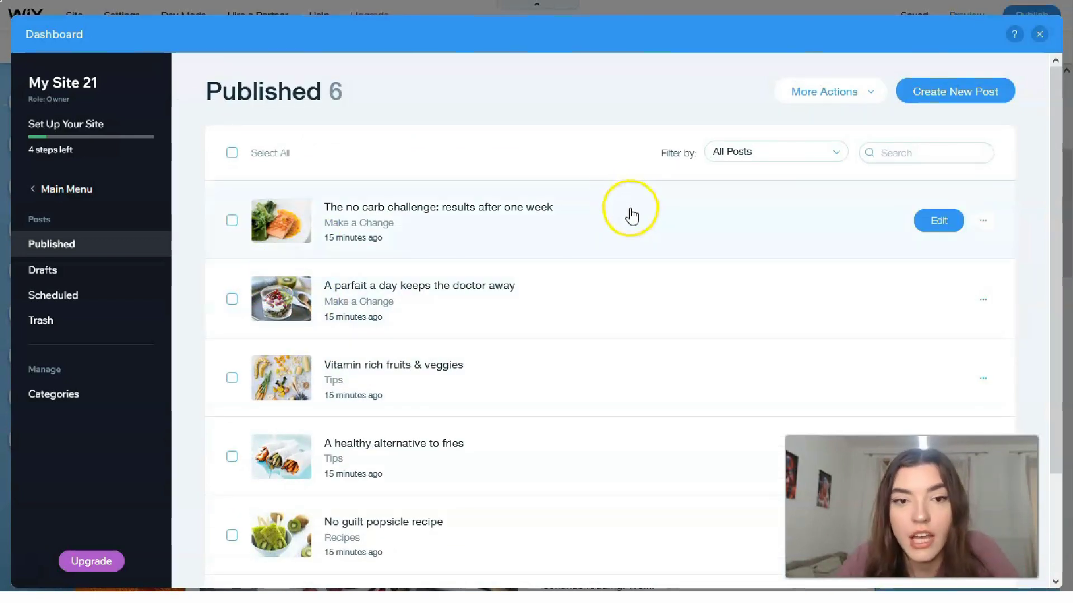
scroll(631, 215, "down", 2)
scroll(611, 288, "up", 2)
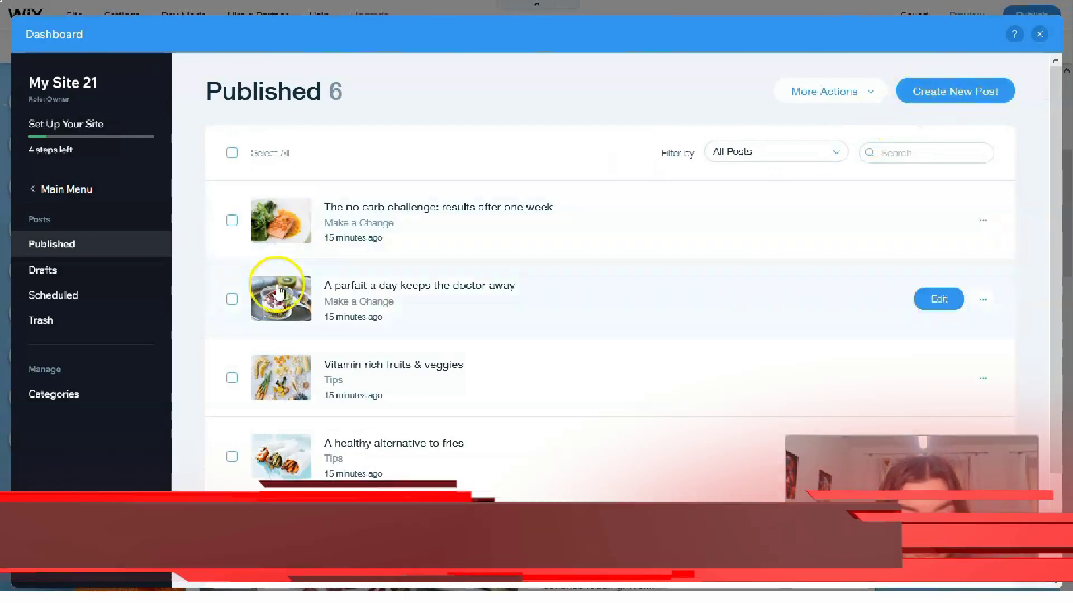
Step: Open the post "The no carb challenge: results after one week" for editing and look through its content
left_click(284, 218)
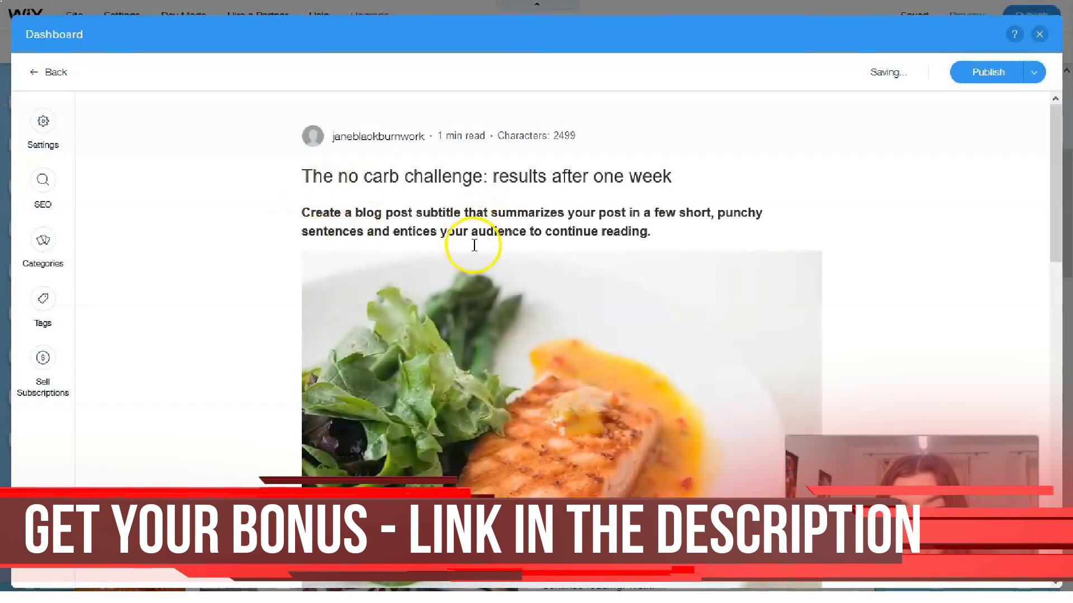
scroll(474, 245, "down", 20)
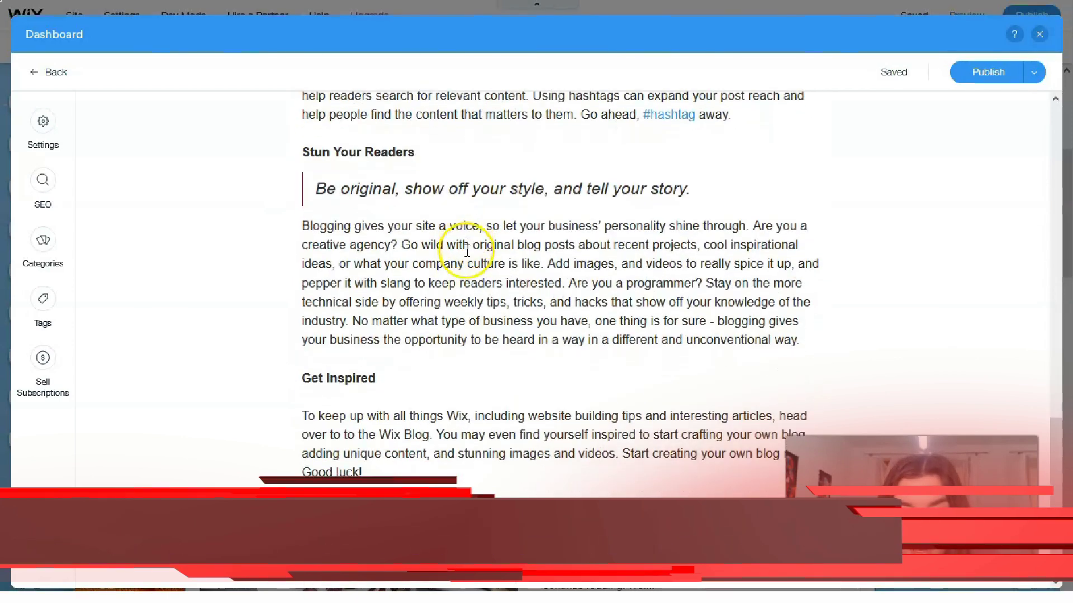
scroll(466, 251, "up", 20)
scroll(465, 252, "down", 4)
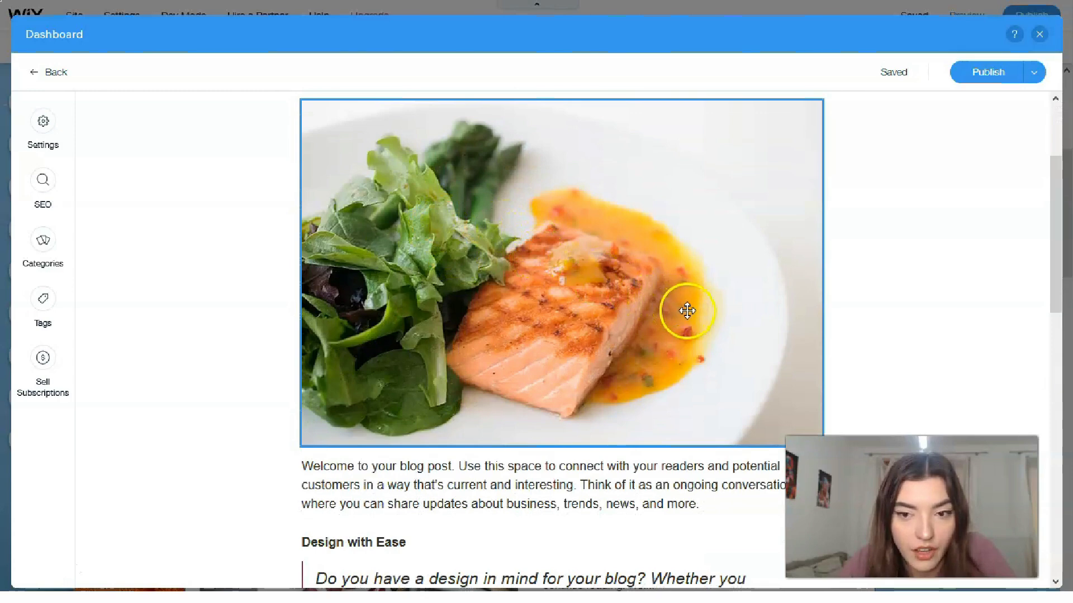
scroll(688, 314, "down", 8)
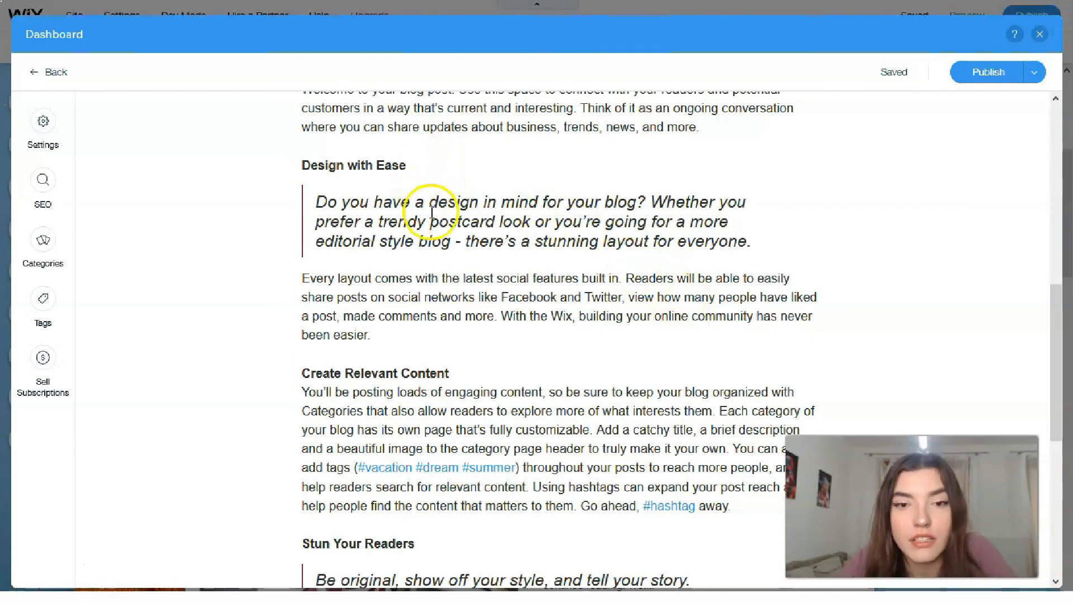
scroll(442, 241, "down", 5)
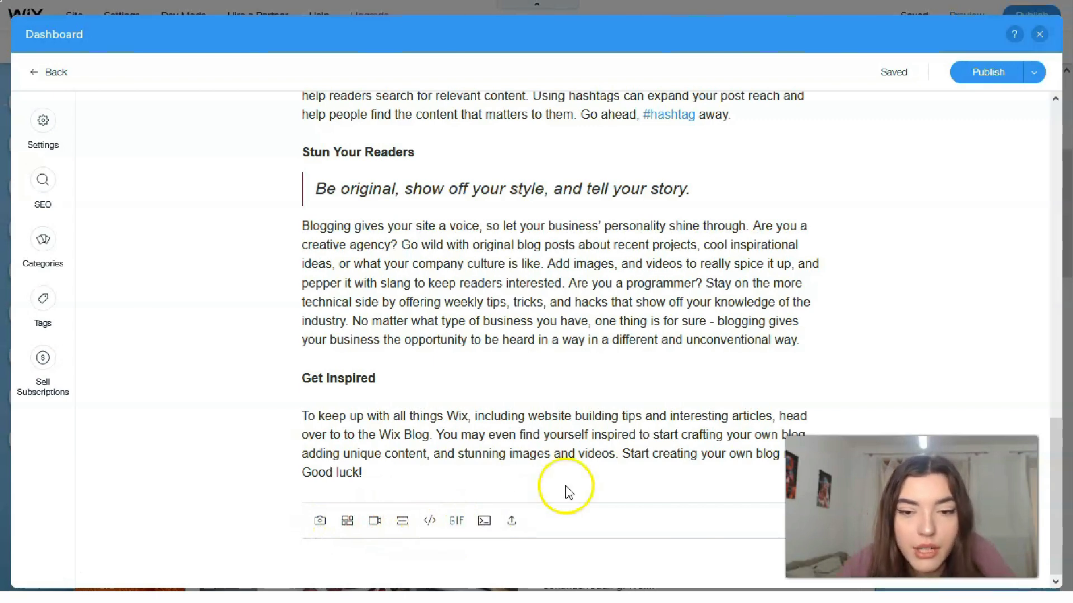
Step: Close the post dashboard and examine the blog feed's post design options for title, description, border and background
left_click(1040, 36)
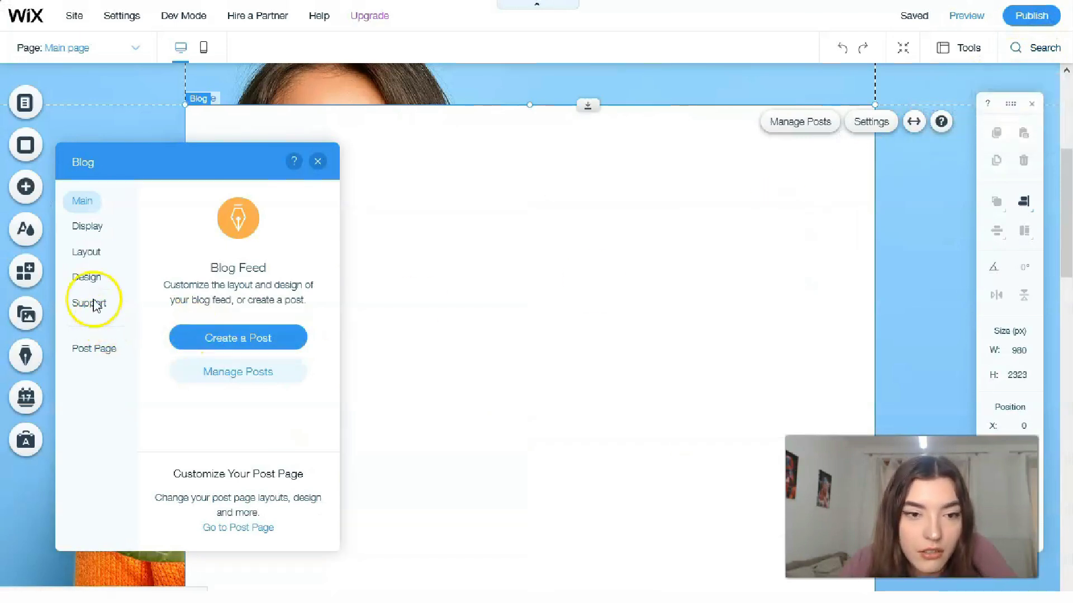
left_click(86, 278)
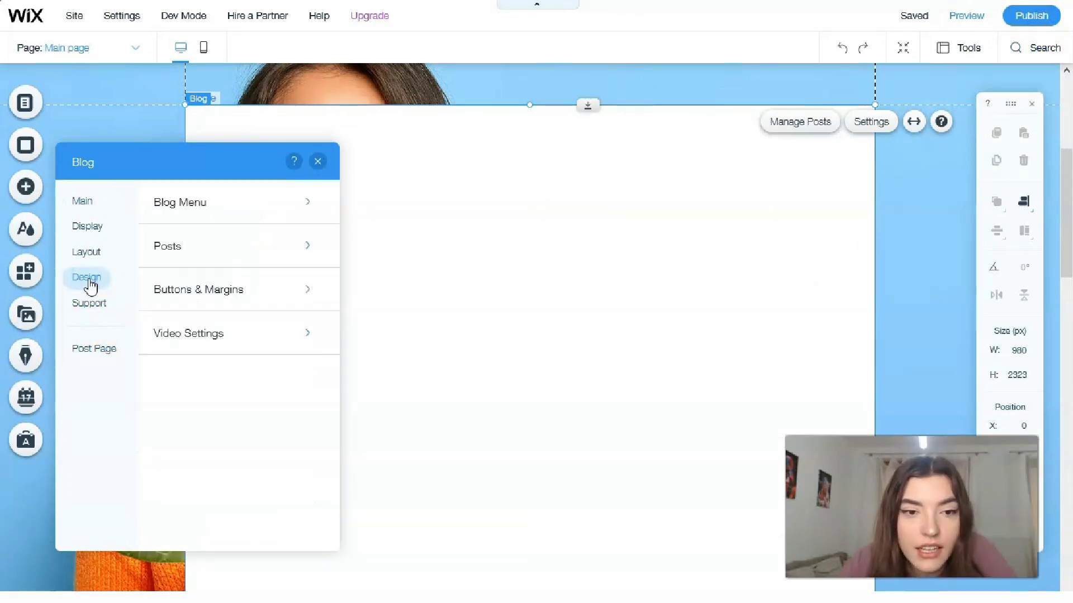
left_click(307, 245)
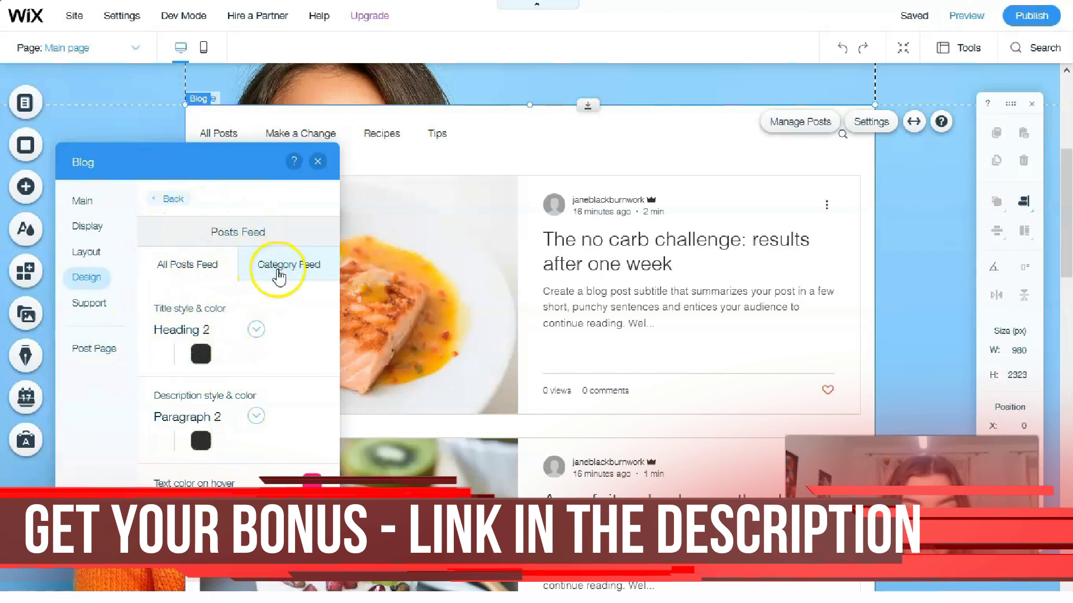
left_click(174, 251)
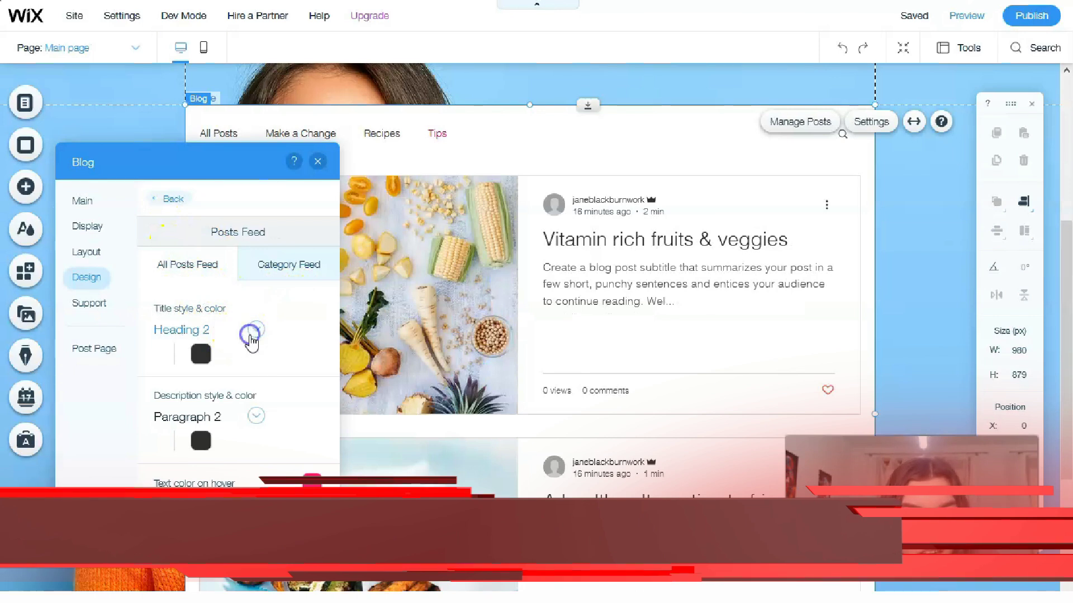
left_click(199, 367)
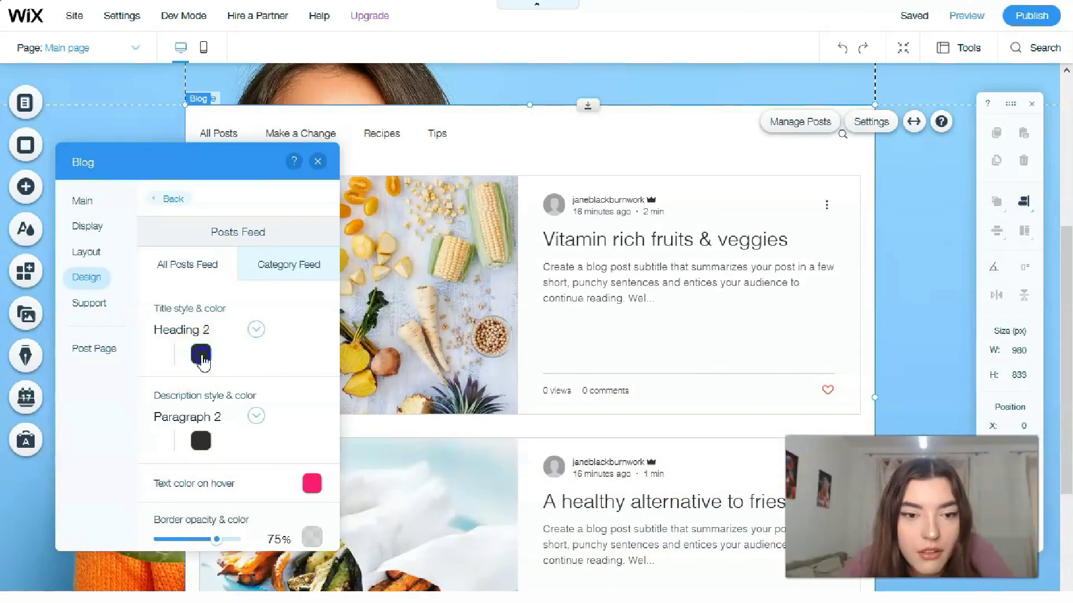
left_click(201, 361)
left_click(238, 380)
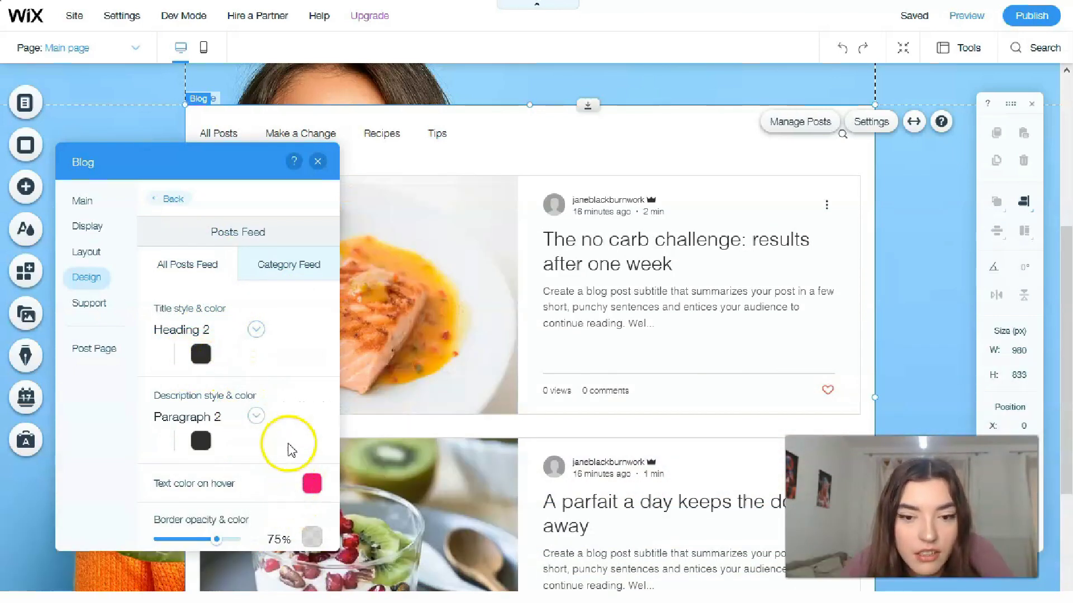
scroll(280, 421, "down", 3)
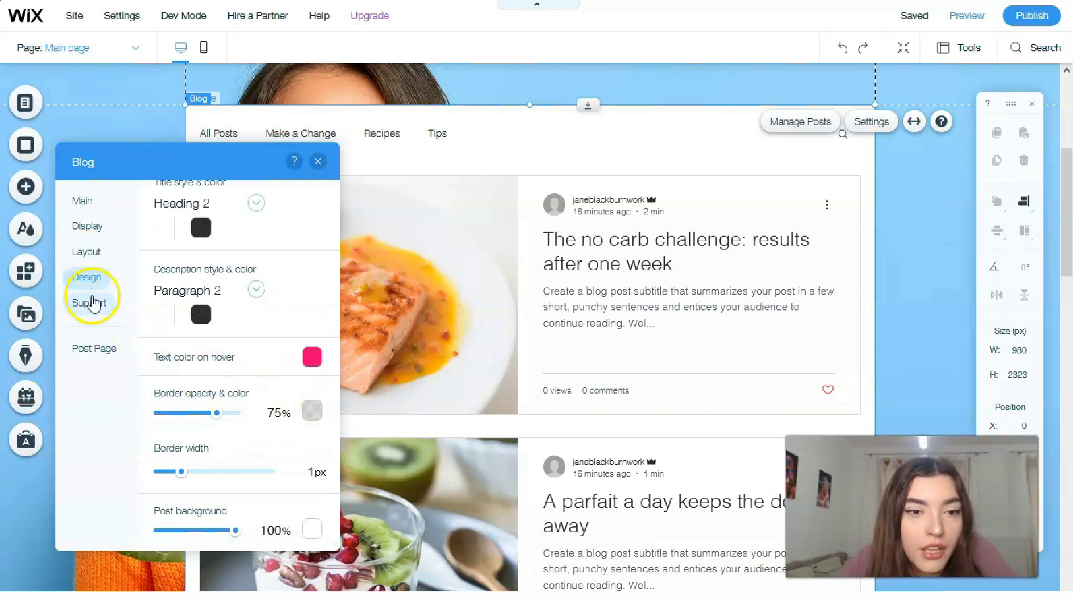
Step: Try the Editorial layout for the all-posts feed and look over the posts on the page
left_click(79, 260)
left_click(227, 299)
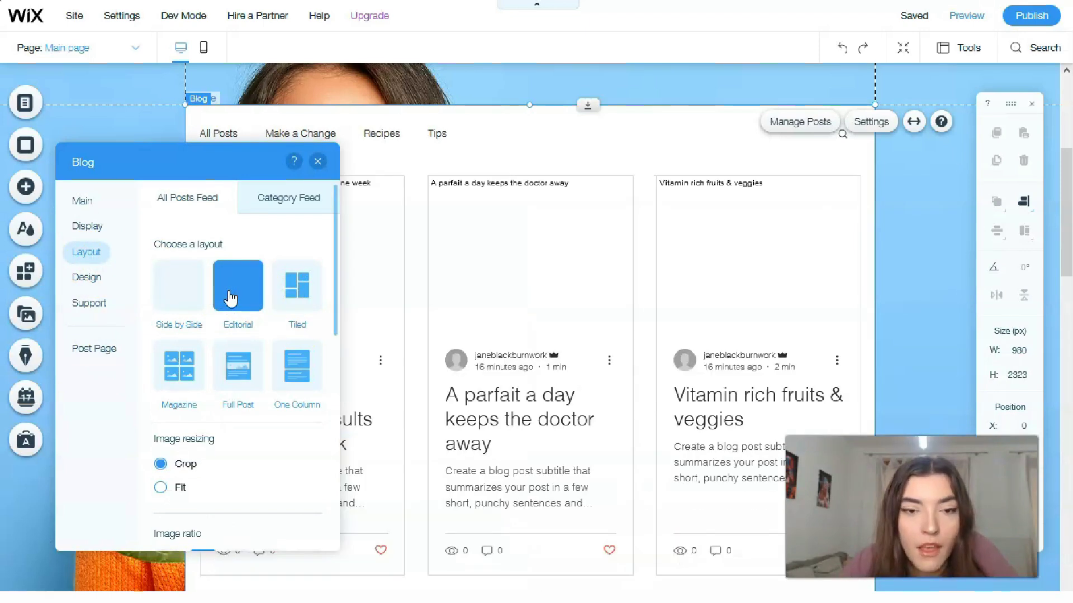
left_click(240, 297)
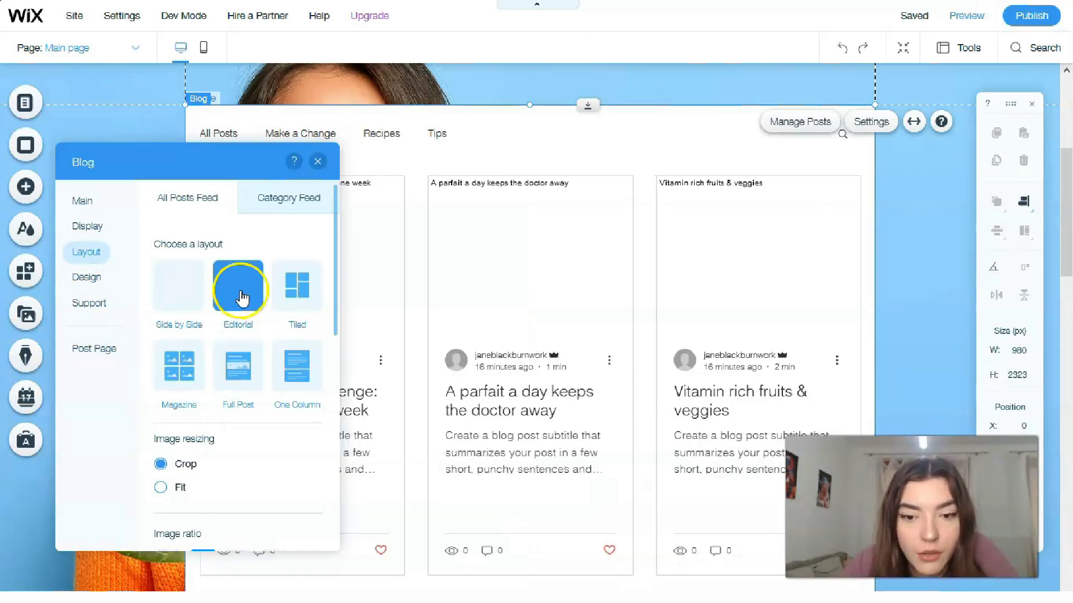
scroll(579, 430, "down", 2)
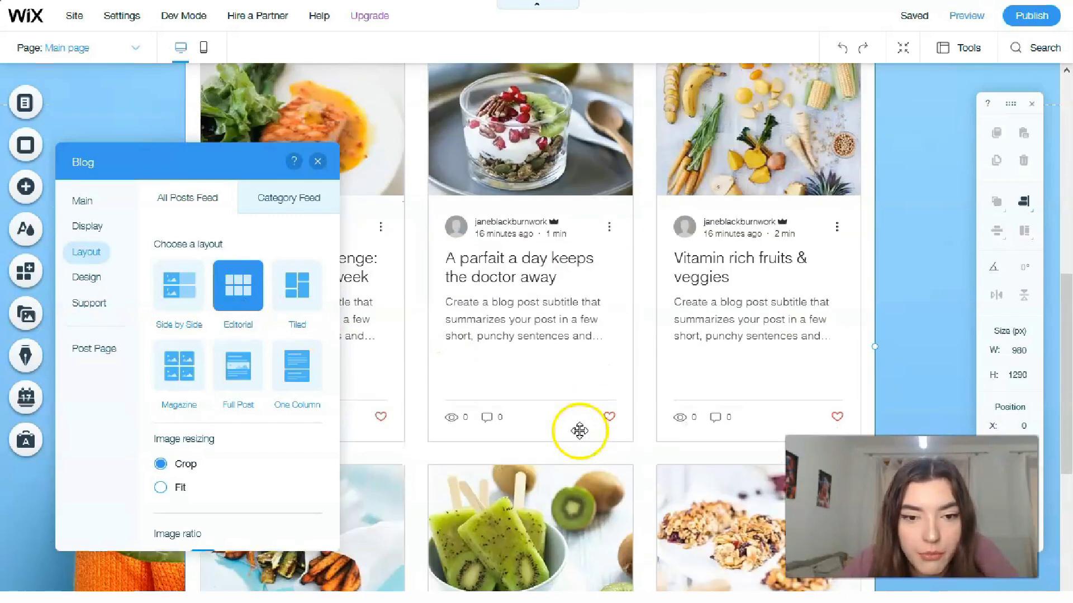
scroll(579, 431, "down", 6)
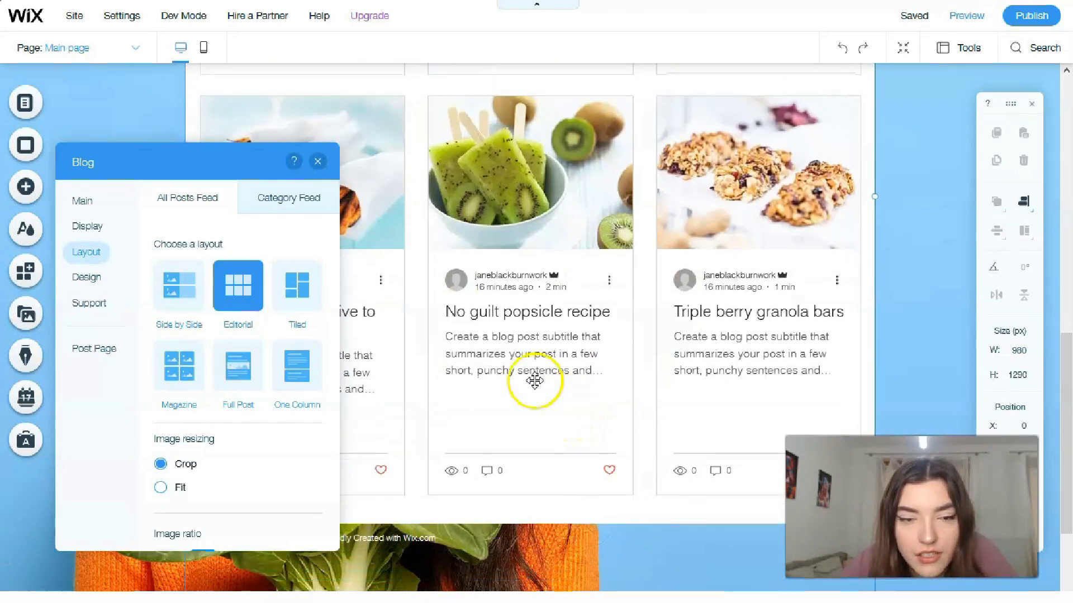
scroll(535, 381, "up", 2)
Step: Apply the Tiled layout to the all-posts feed, check the posts on the page and close the blog settings
left_click(300, 294)
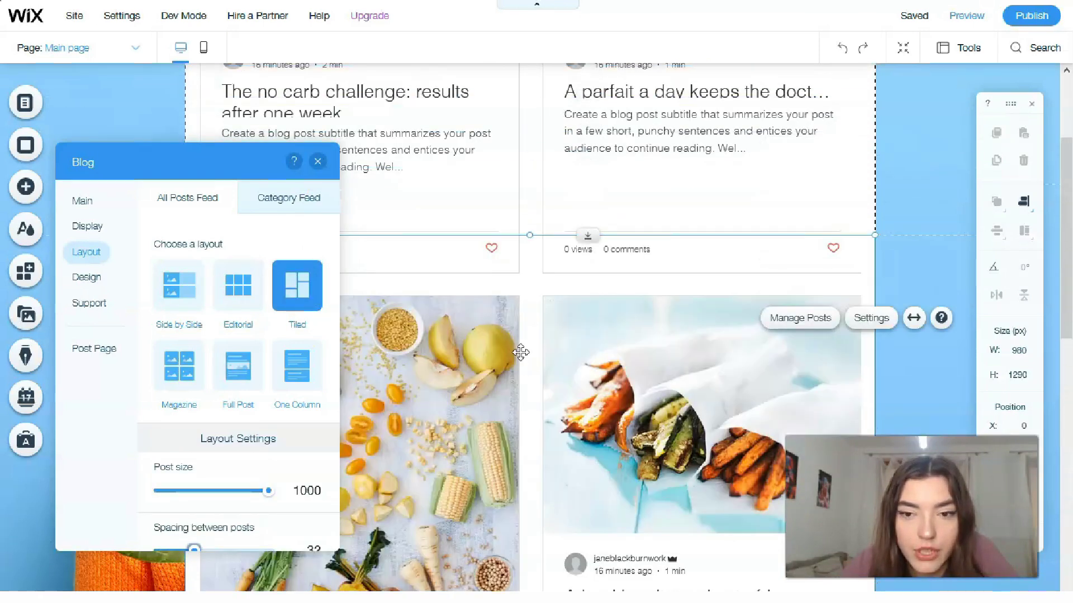
scroll(521, 346, "up", 4)
scroll(521, 356, "up", 4)
scroll(520, 355, "down", 6)
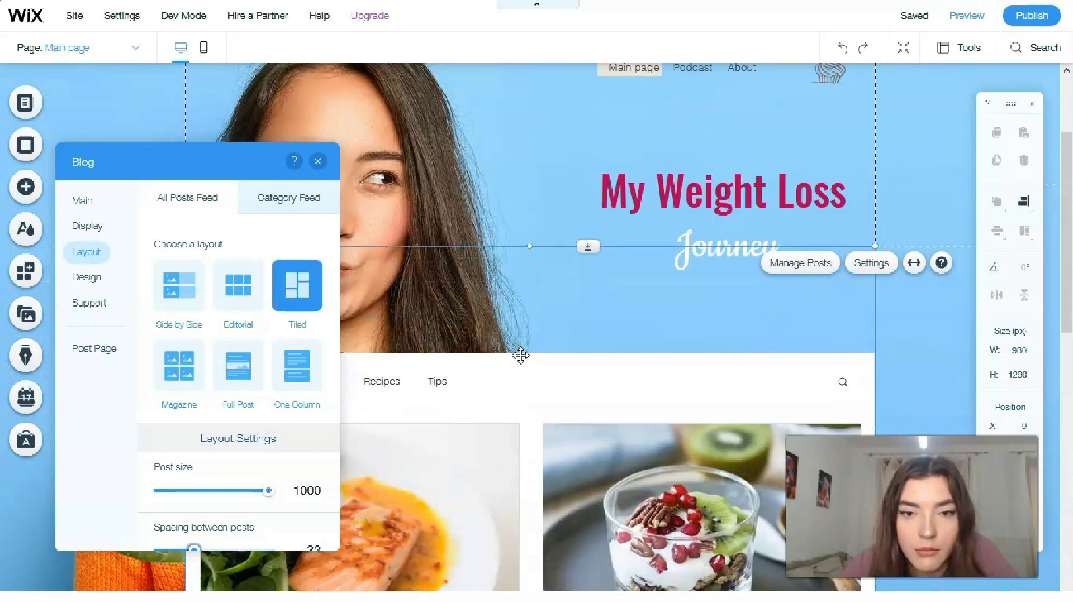
scroll(520, 356, "down", 12)
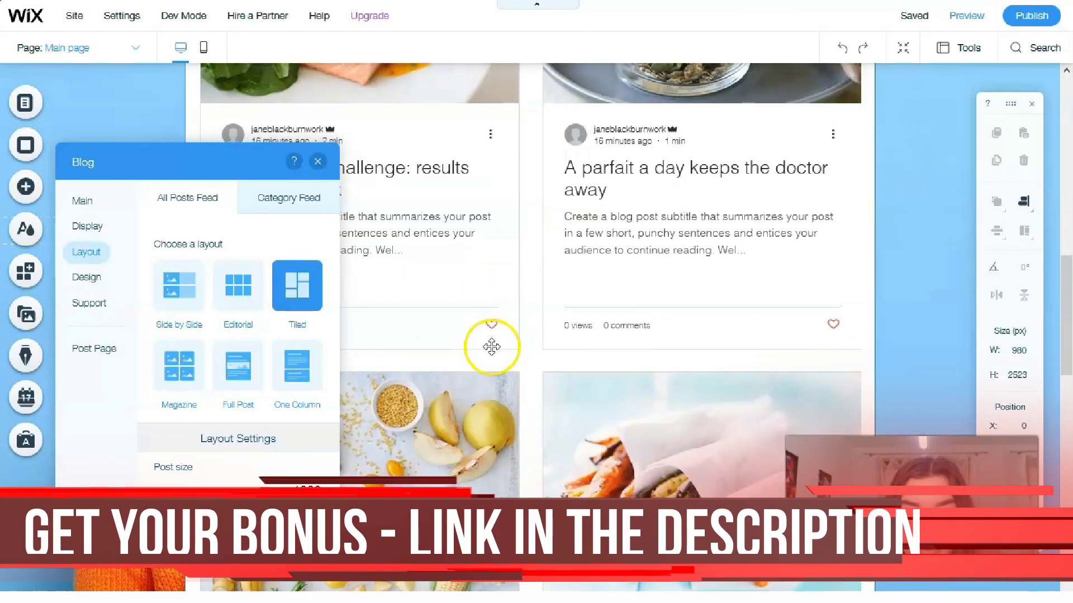
scroll(496, 349, "down", 11)
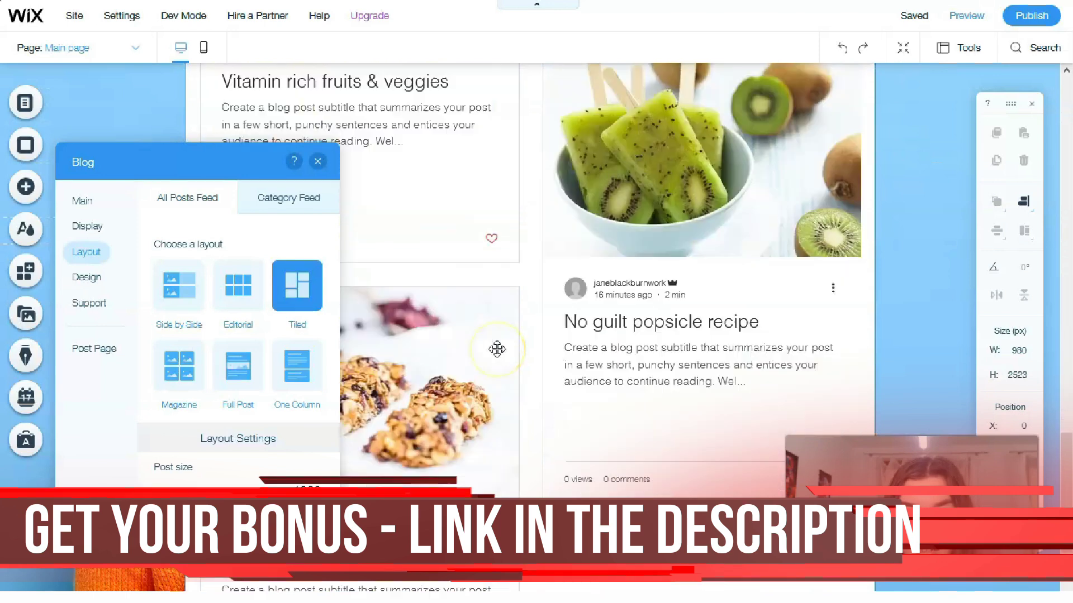
scroll(497, 349, "up", 20)
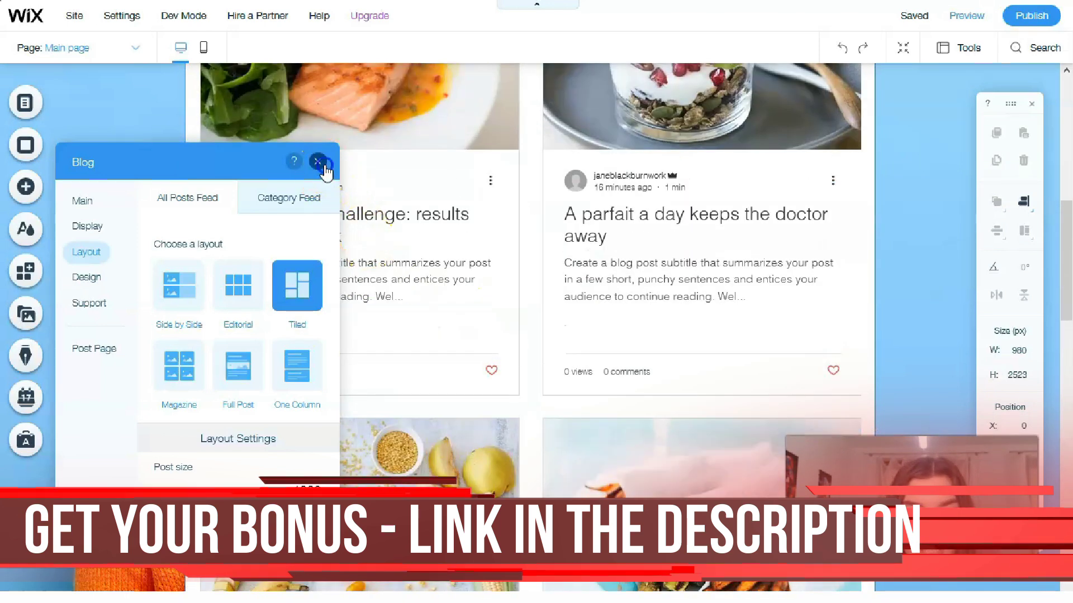
left_click(318, 161)
scroll(640, 374, "up", 8)
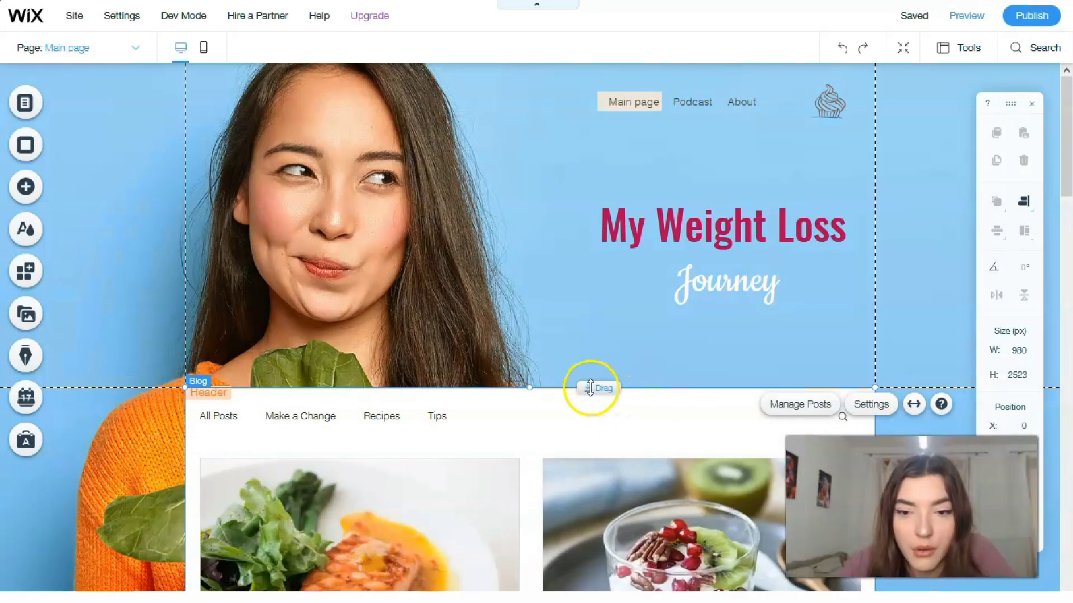
Step: Move the blog feed about 100 px lower, stretch it to full page width and review the whole main page
left_click_drag(589, 427, 545, 350)
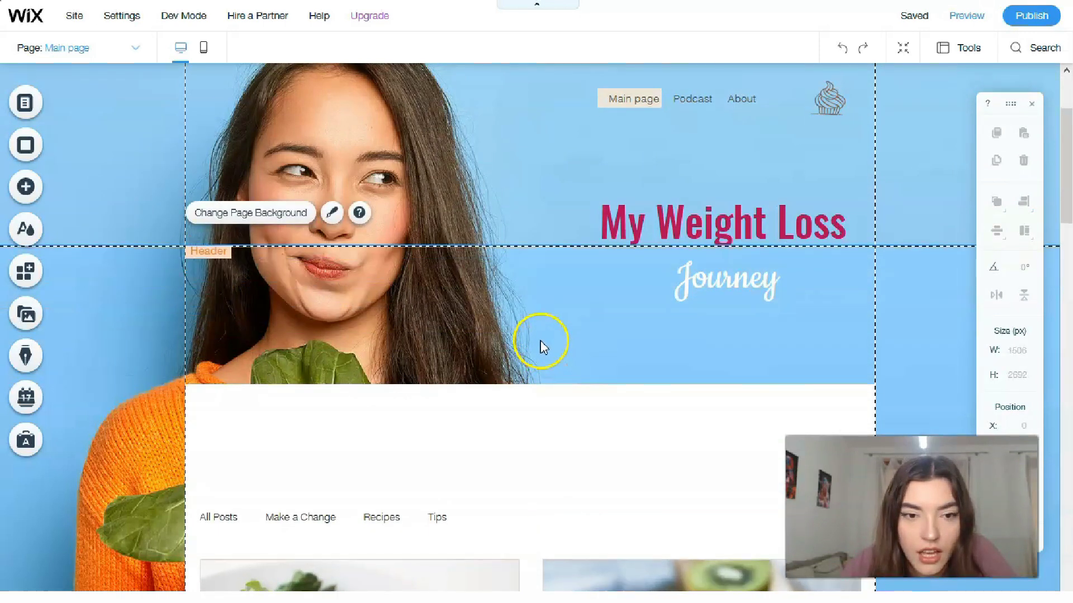
scroll(539, 343, "down", 3)
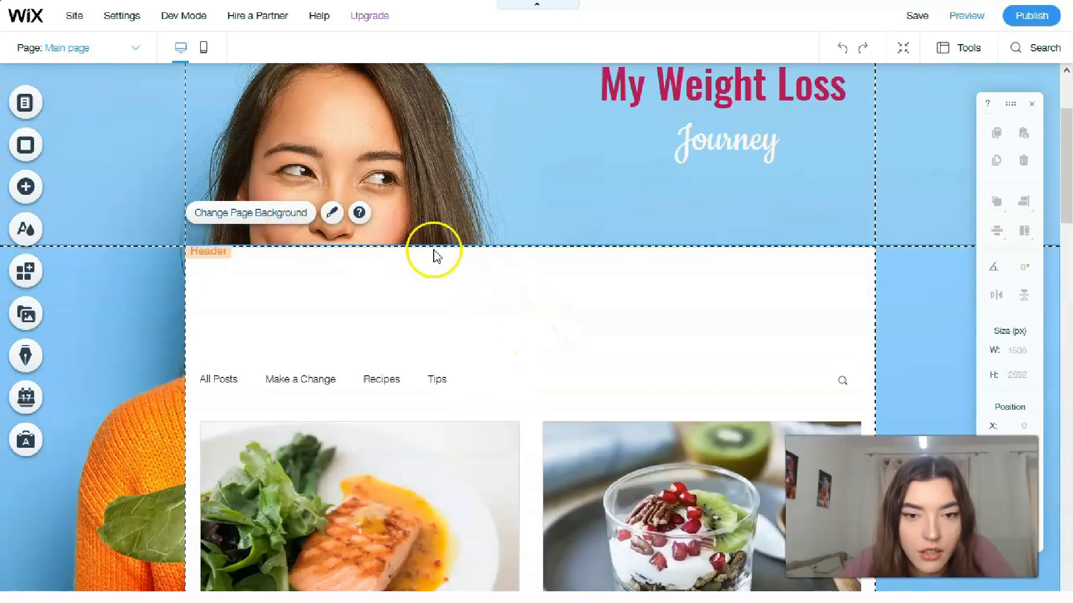
scroll(701, 330, "up", 3)
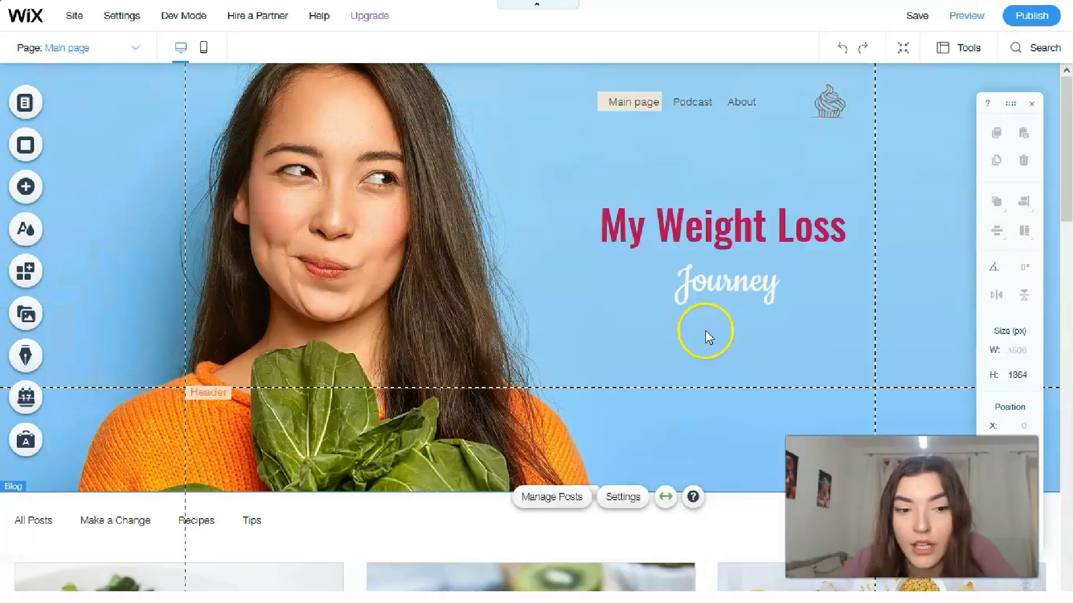
scroll(699, 332, "down", 4)
scroll(697, 332, "down", 10)
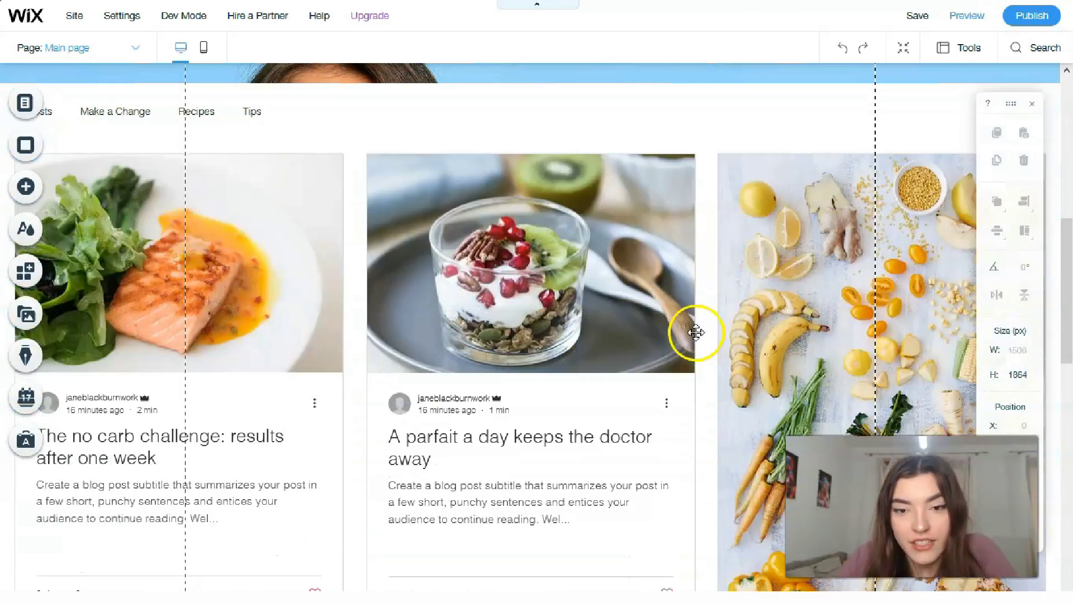
scroll(685, 338, "down", 9)
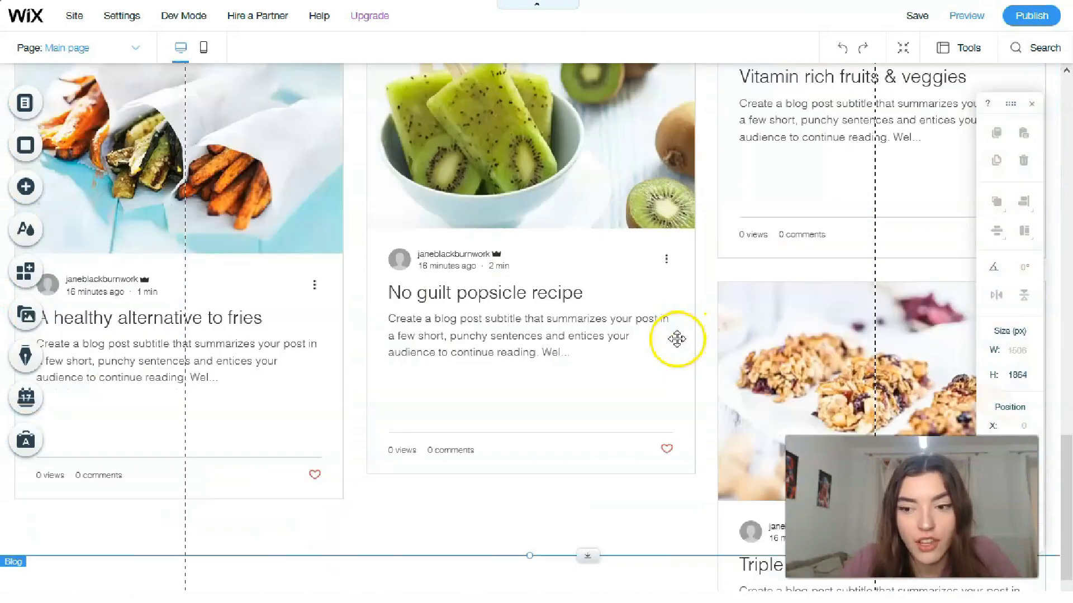
scroll(676, 368, "up", 20)
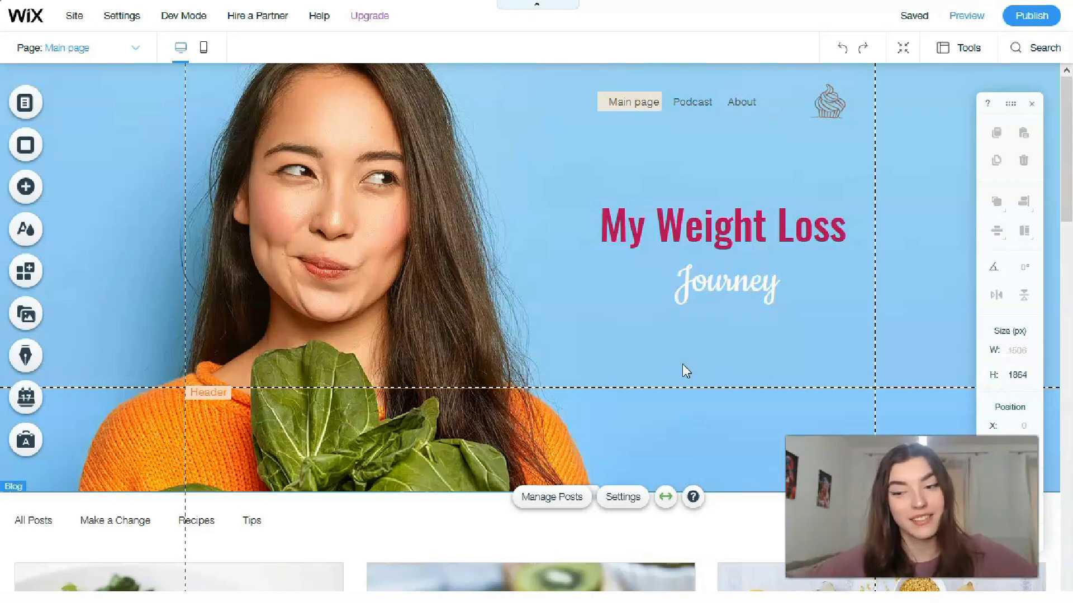
left_click(242, 467)
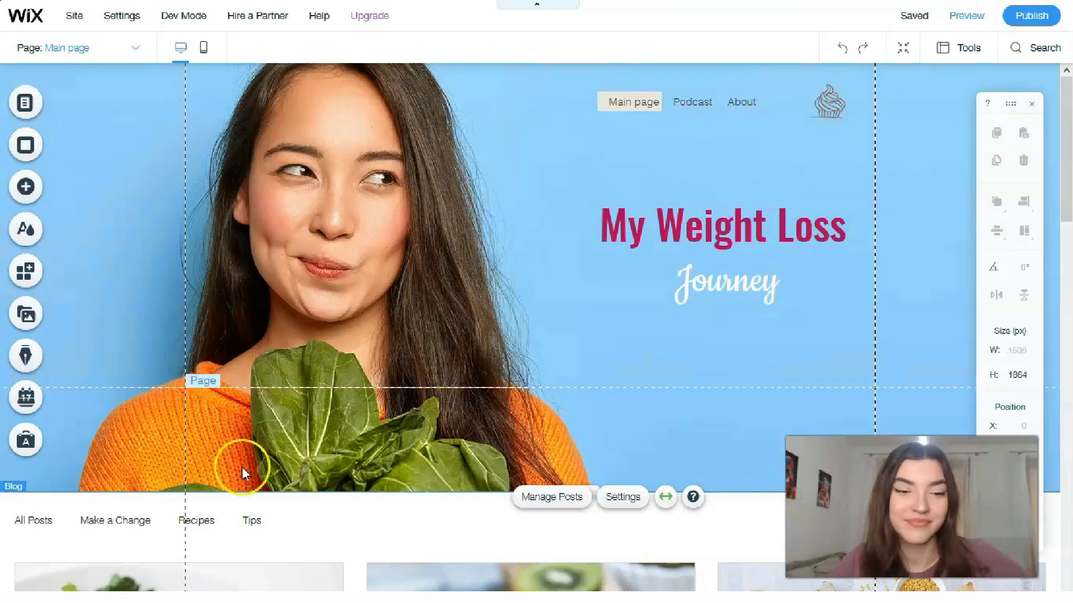